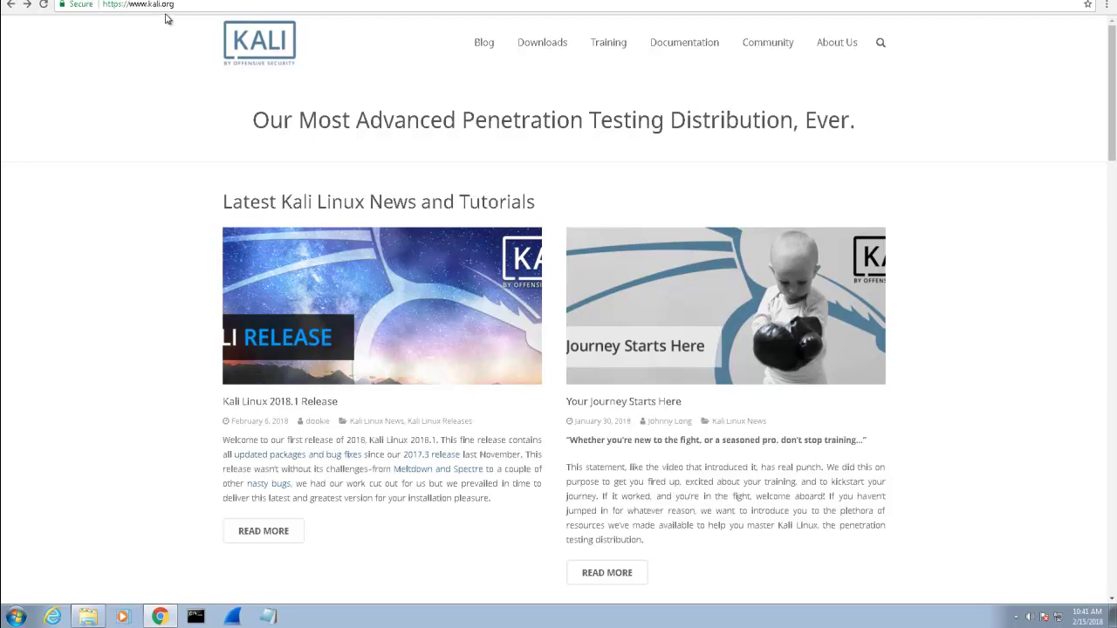
- Open the Kali Linux Downloads page and scroll through the 2018.1 image table's sizes and checksums
{"action": "left_click", "coordinate": [546, 49]}
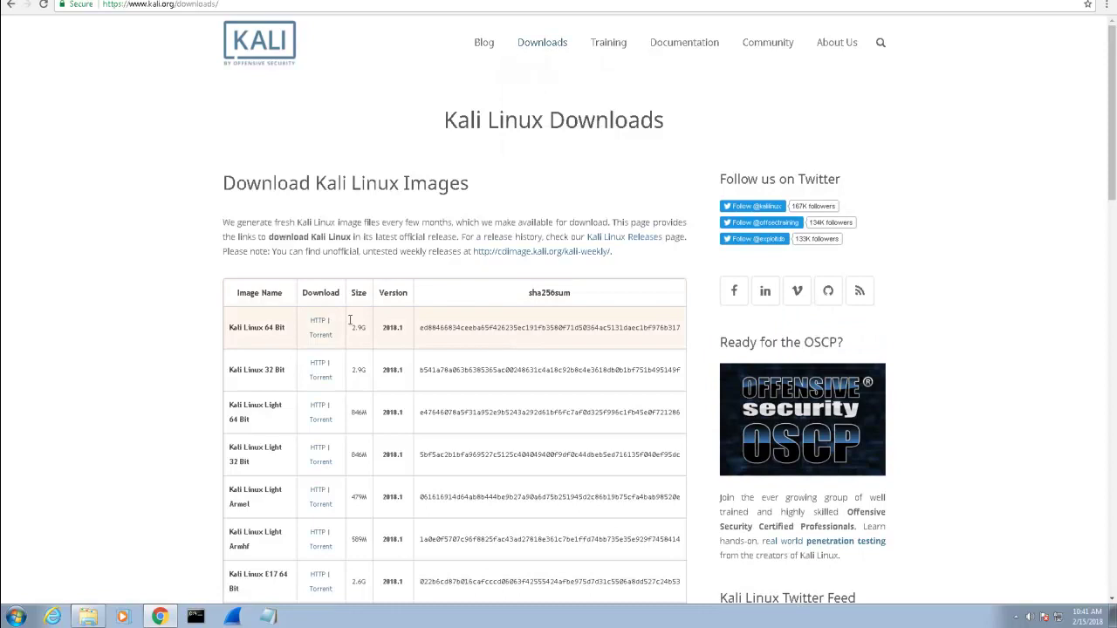
{"action": "scroll", "coordinate": [289, 374], "scroll_direction": "down", "scroll_amount": 3}
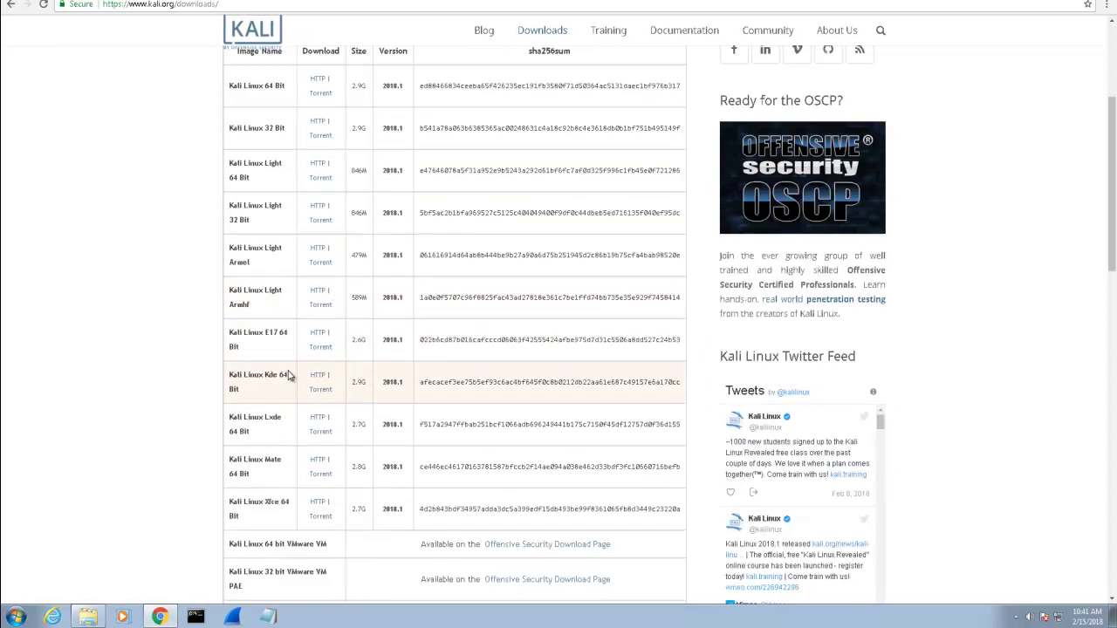
{"action": "scroll", "coordinate": [294, 371], "scroll_direction": "up", "scroll_amount": 1}
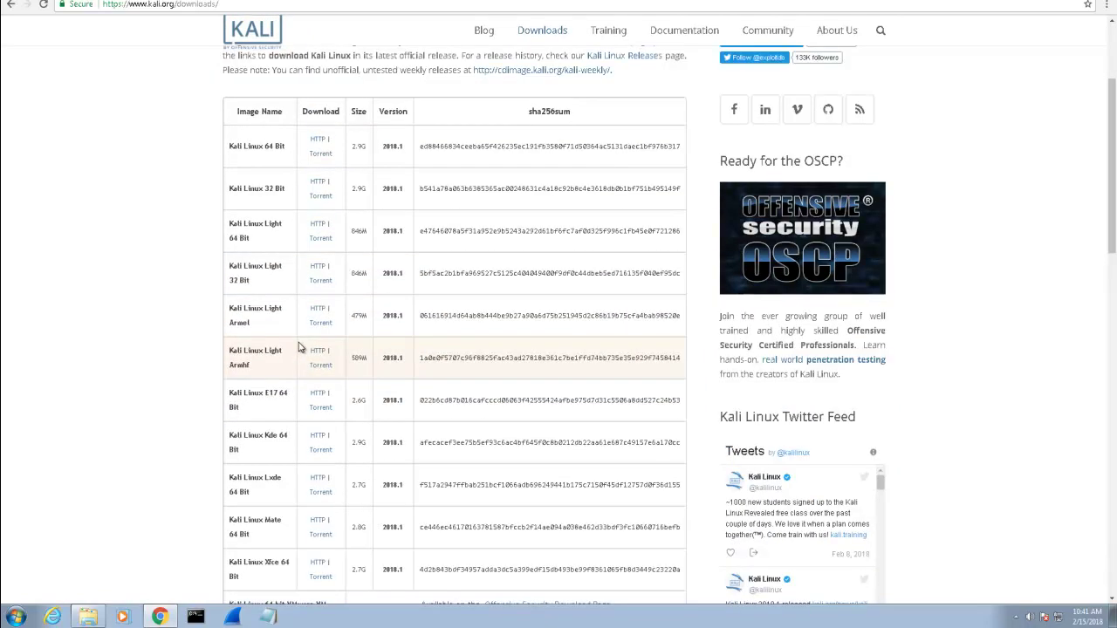
{"action": "scroll", "coordinate": [297, 347], "scroll_direction": "up", "scroll_amount": 1}
{"action": "scroll", "coordinate": [299, 343], "scroll_direction": "up", "scroll_amount": 2}
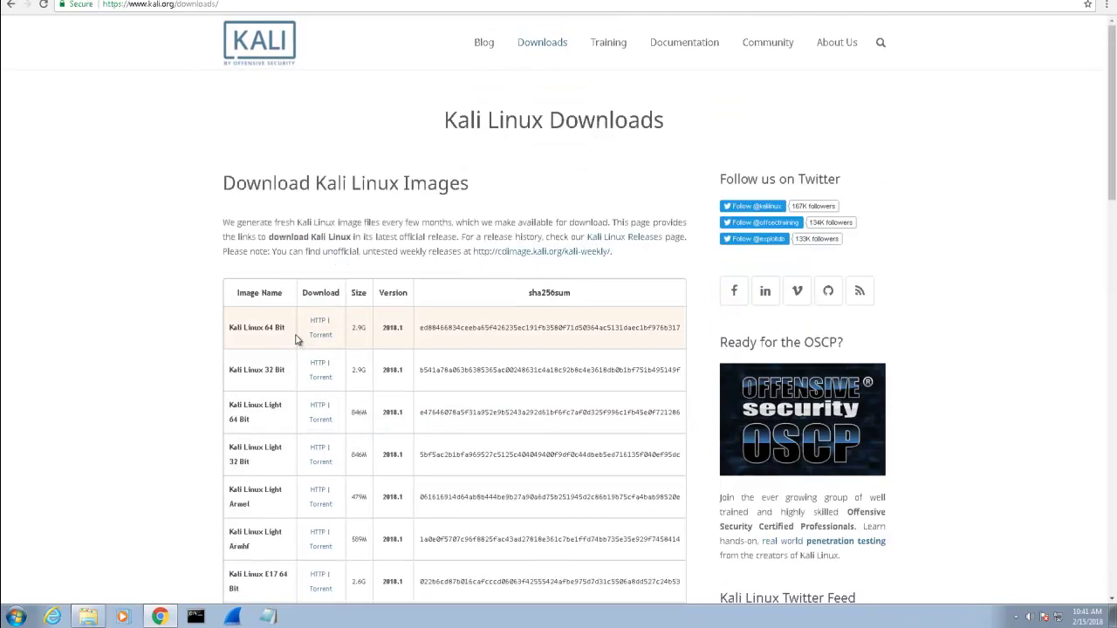
{"action": "scroll", "coordinate": [296, 339], "scroll_direction": "down", "scroll_amount": 2}
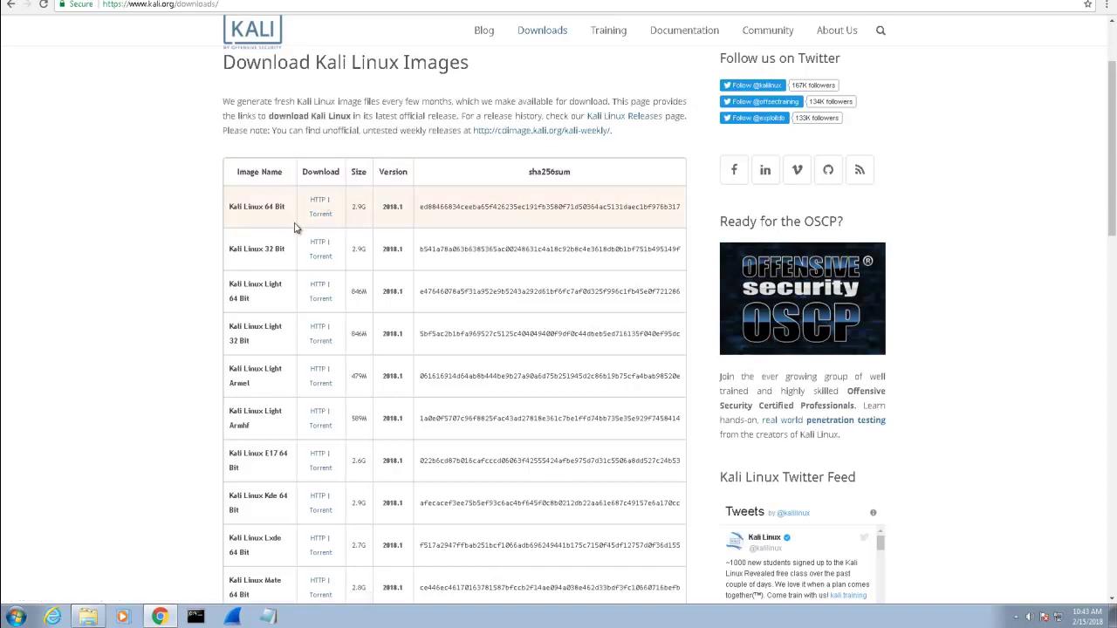
- Launch VMware Workstation Pro from the Start menu's VMware folder and maximize its window
{"action": "left_click", "coordinate": [19, 616]}
{"action": "left_click", "coordinate": [45, 564]}
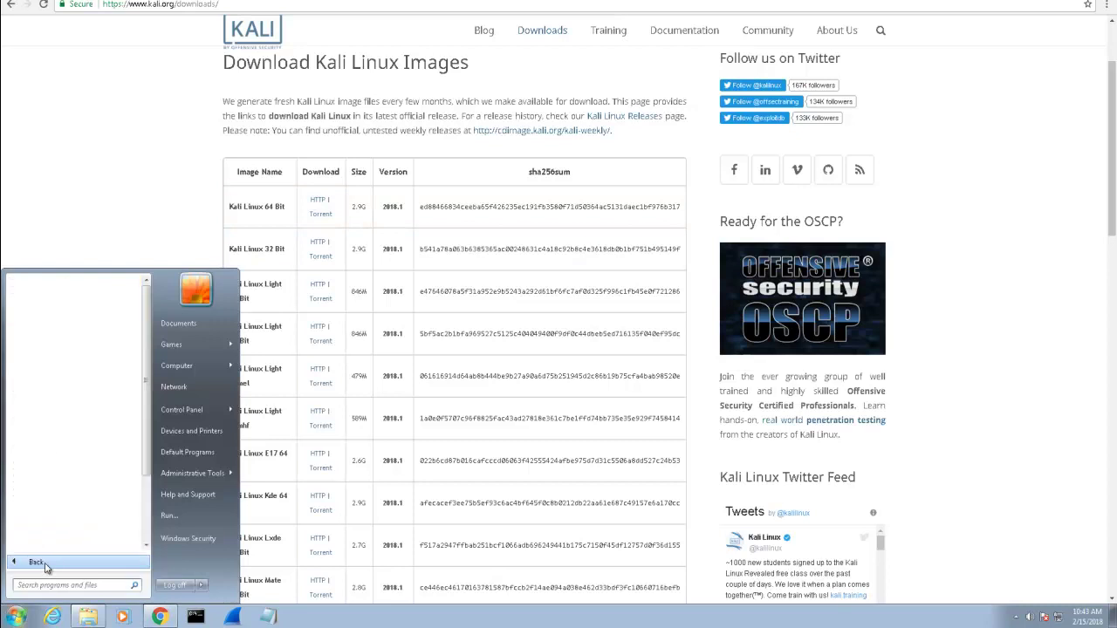
{"action": "scroll", "coordinate": [88, 506], "scroll_direction": "down", "scroll_amount": 3}
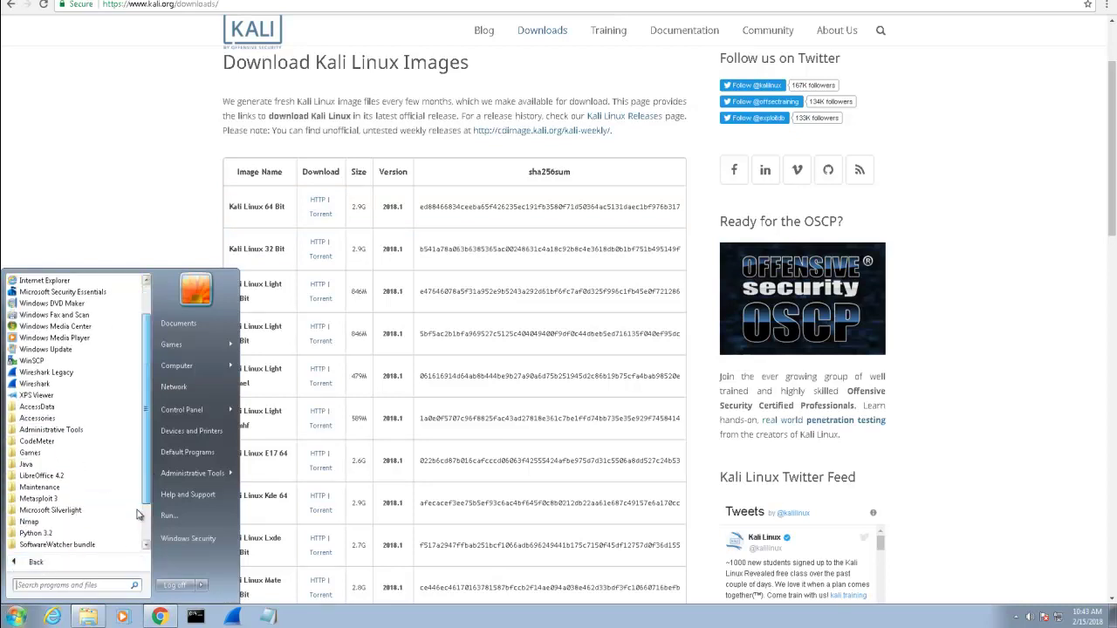
{"action": "left_click", "coordinate": [35, 522]}
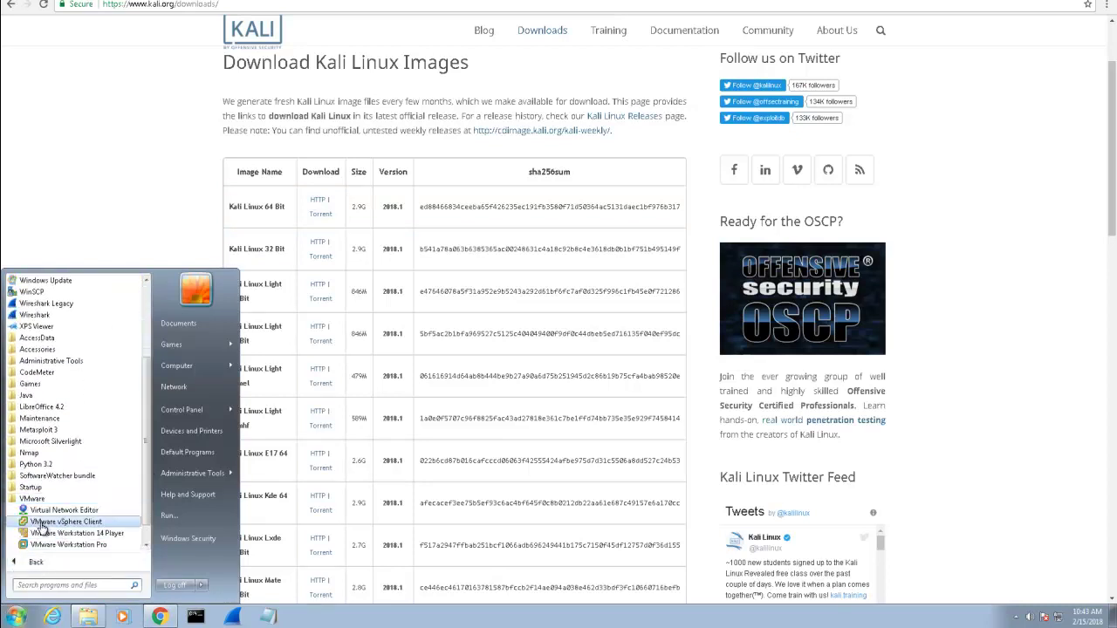
{"action": "left_click", "coordinate": [69, 553]}
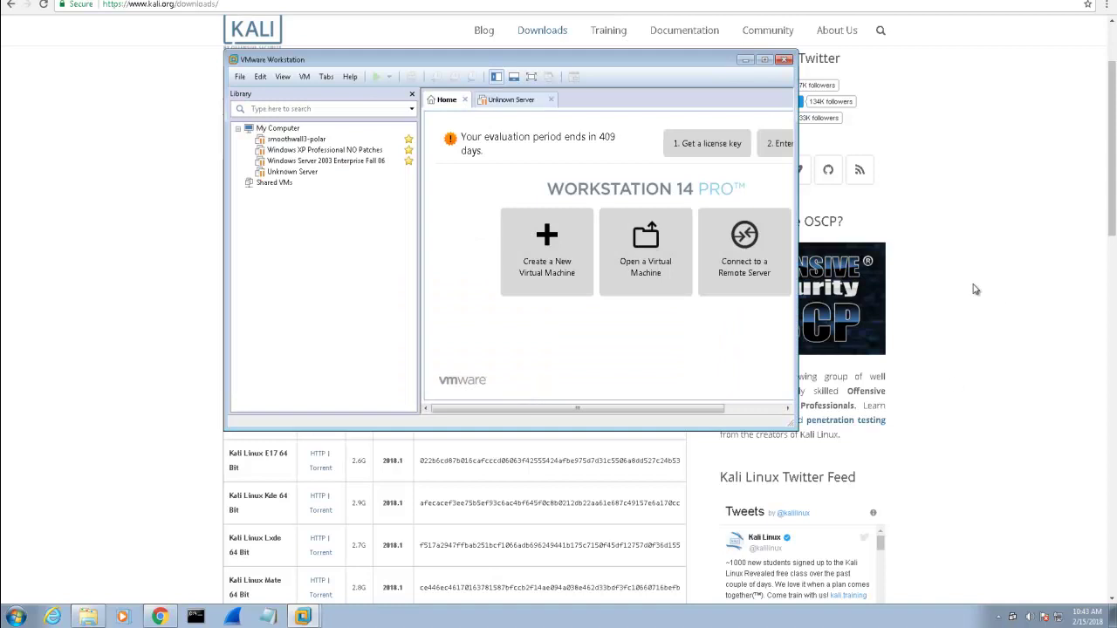
{"action": "left_click", "coordinate": [766, 62]}
- Back in Chrome, mark the Kali Linux 64 bit VMware VM entry and switch to the Offensive Security tab
{"action": "left_click", "coordinate": [169, 511]}
{"action": "scroll", "coordinate": [492, 485], "scroll_direction": "down", "scroll_amount": 4}
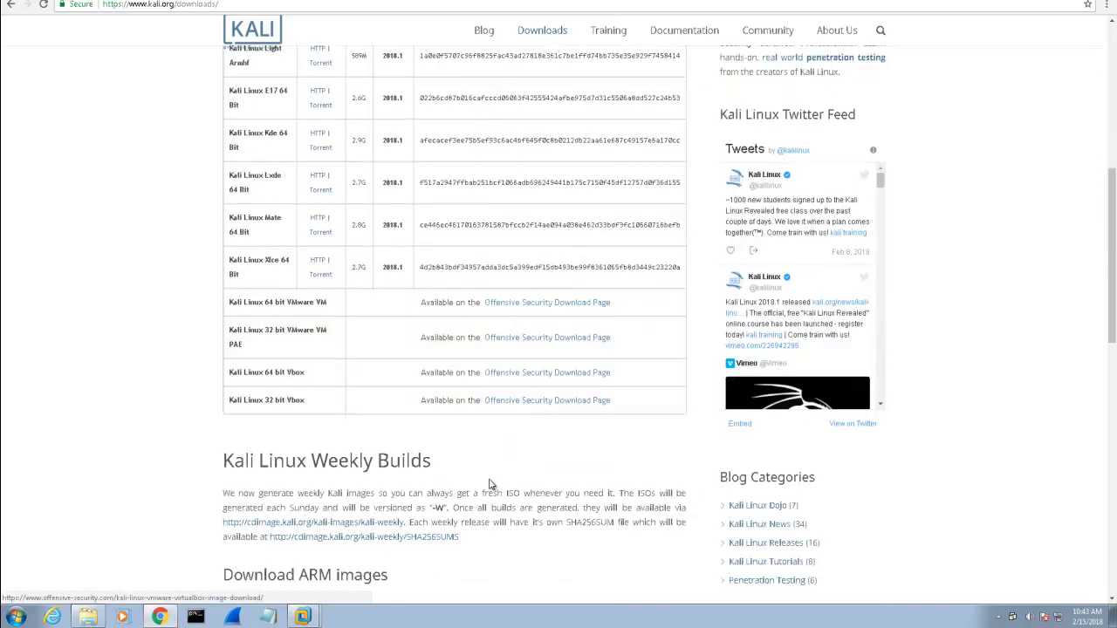
{"action": "scroll", "coordinate": [492, 485], "scroll_direction": "down", "scroll_amount": 2}
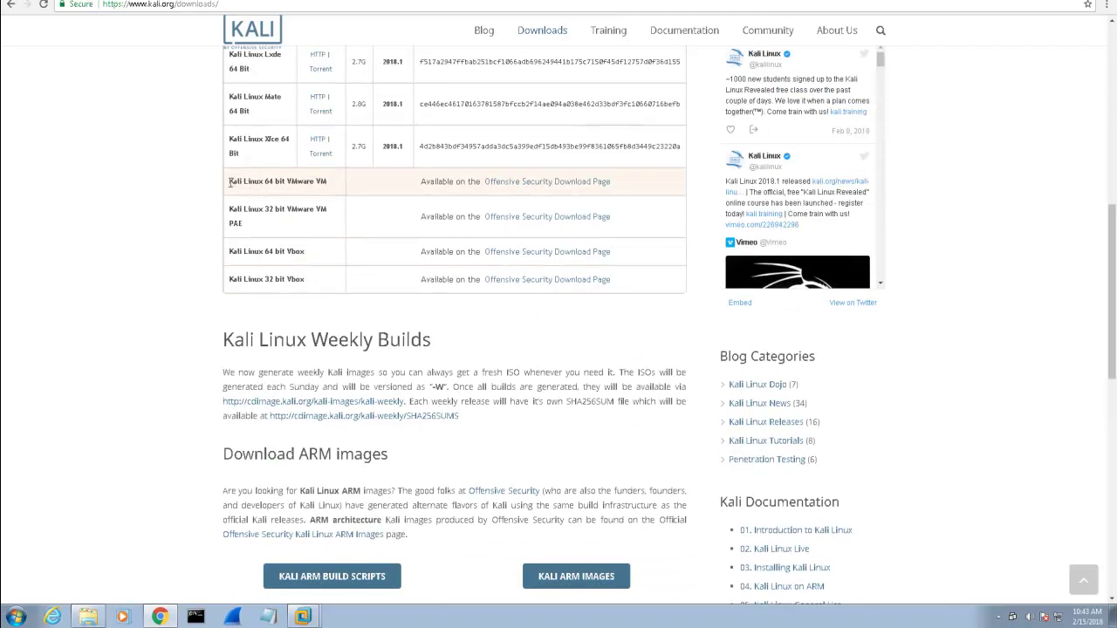
{"action": "left_click_drag", "start_coordinate": [231, 181], "coordinate": [329, 187]}
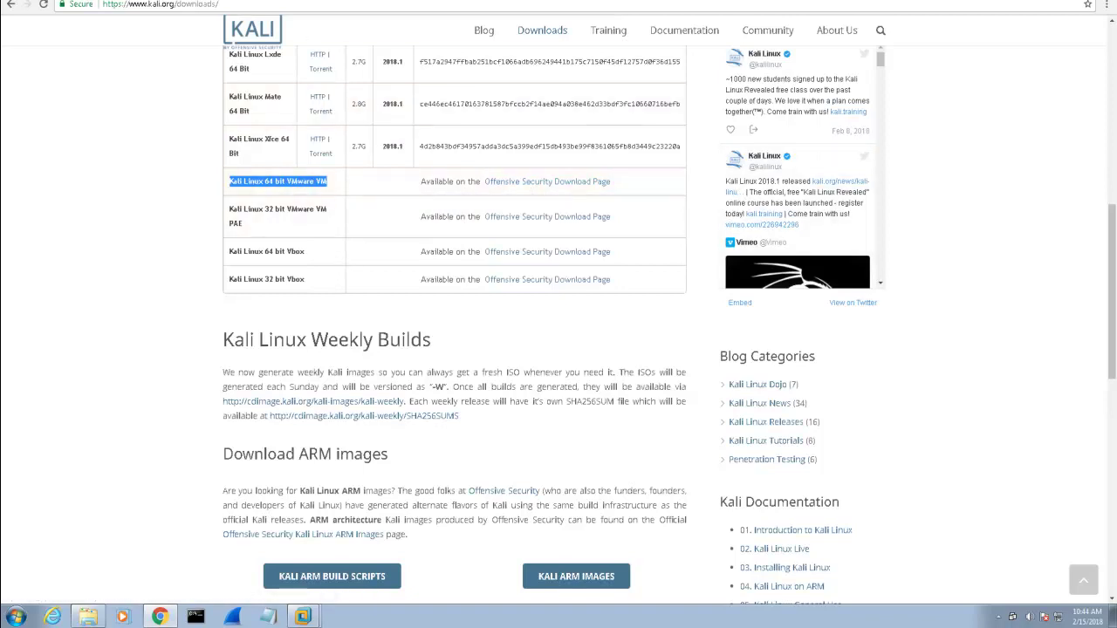
{"action": "left_click", "coordinate": [228, 0]}
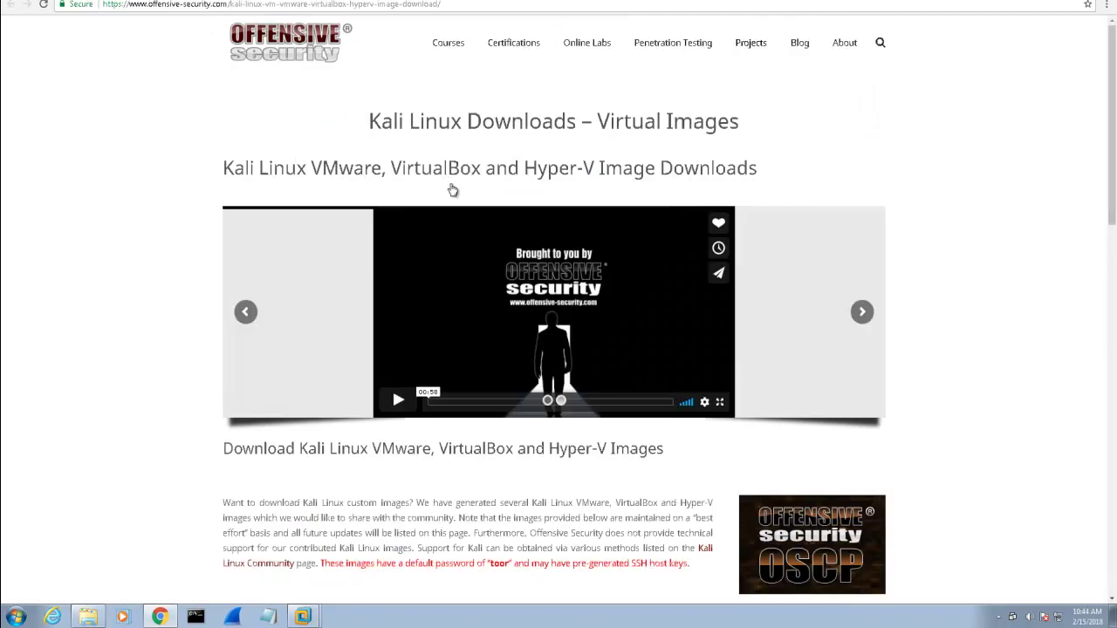
- Scroll down to the Kali Linux VMware Images table listing the 64-bit and 32-bit 2018.1 downloads
{"action": "scroll", "coordinate": [625, 292], "scroll_direction": "down", "scroll_amount": 6}
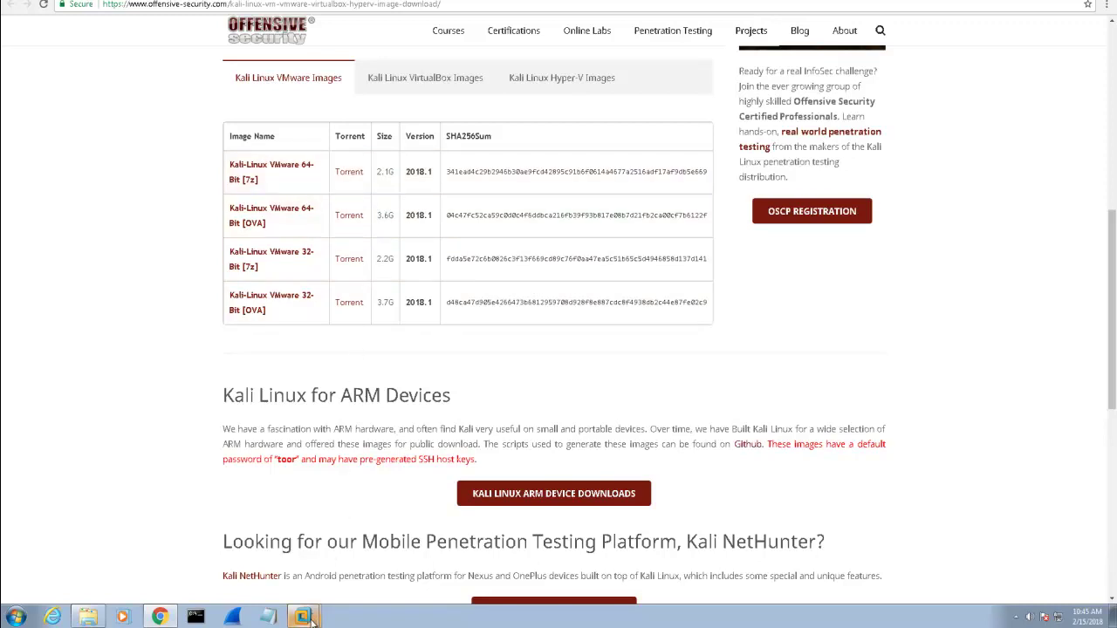
{"action": "mouse_move", "coordinate": [312, 618]}
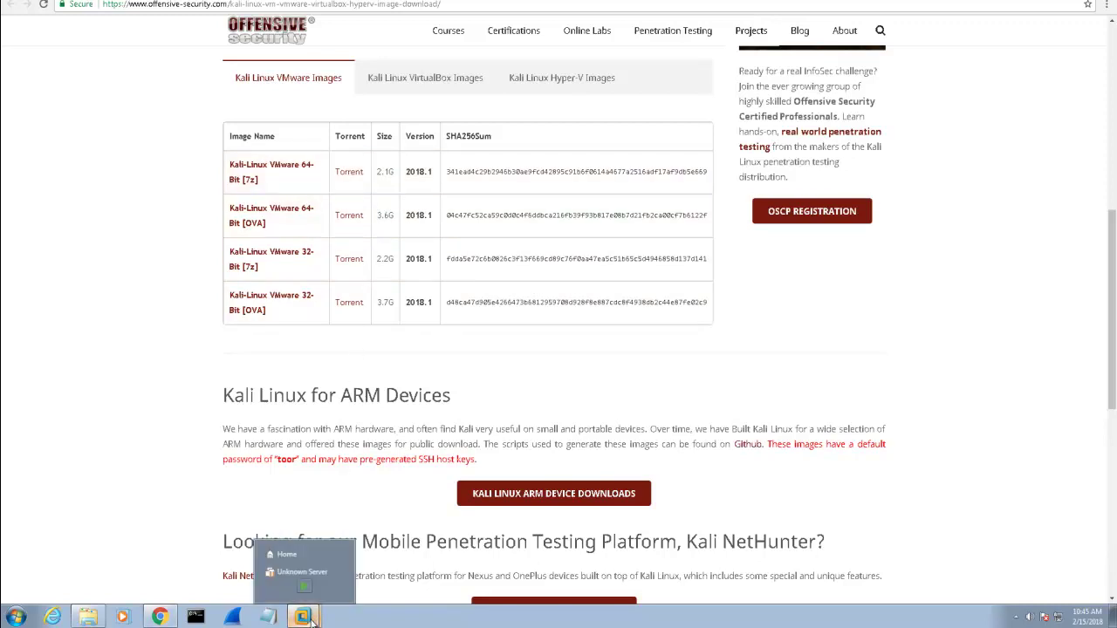
- Restore and maximize VMware Workstation, then open the Downloads\kali-linux-2018 folder in Explorer
{"action": "left_click", "coordinate": [288, 554]}
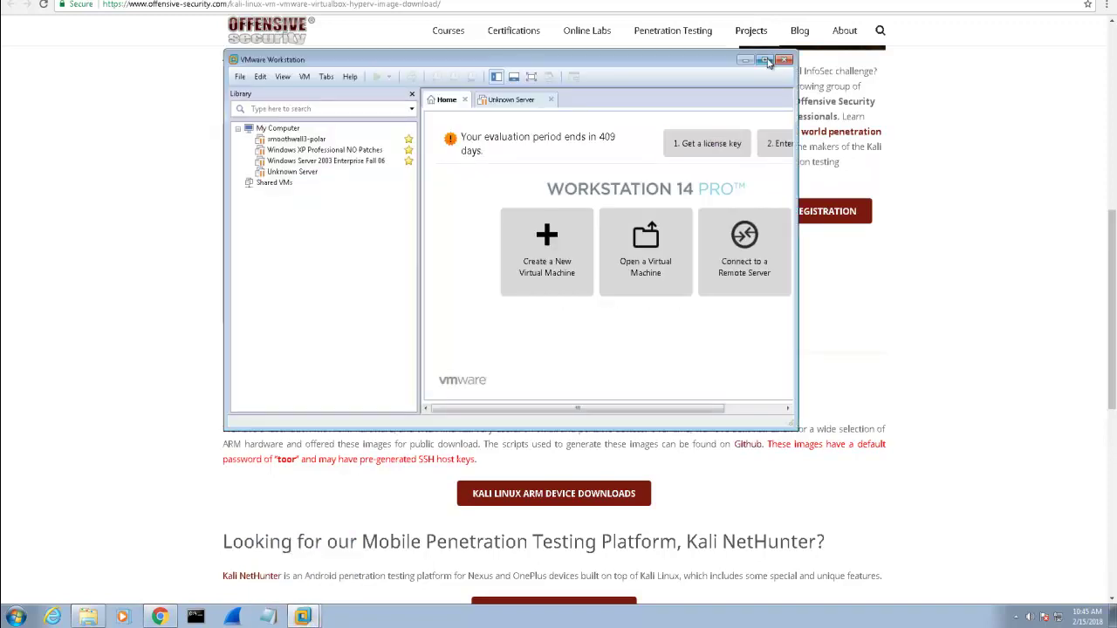
{"action": "left_click", "coordinate": [765, 59]}
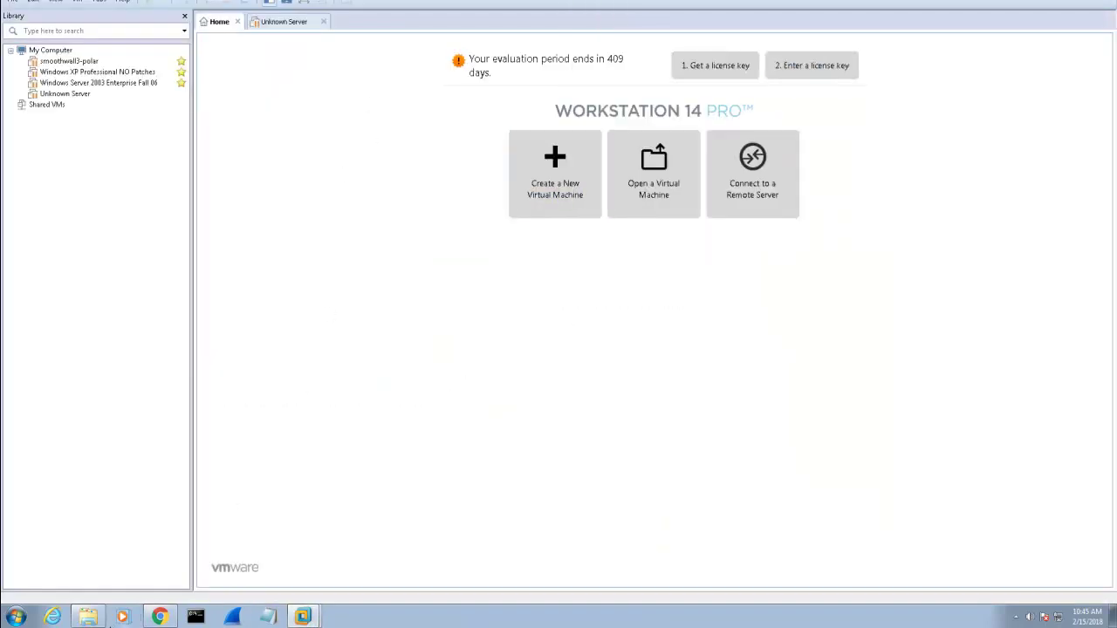
{"action": "left_click", "coordinate": [89, 618]}
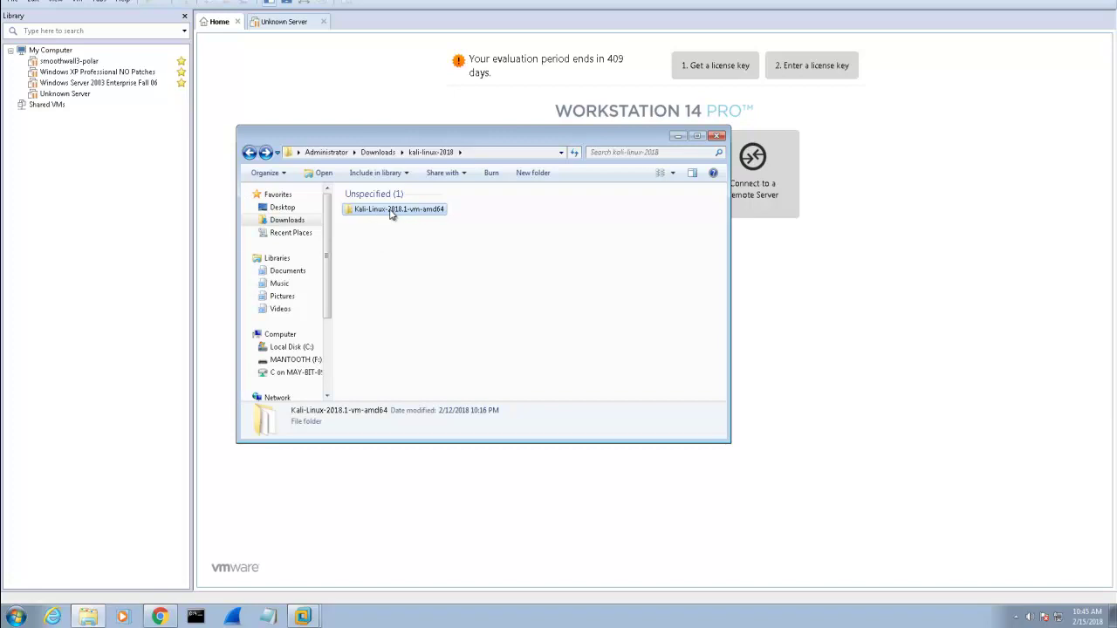
- Open the Kali-Linux-2018.1-vm-amd64 folder, maximize Explorer, and switch the file list to Details view
{"action": "double_click", "coordinate": [392, 211]}
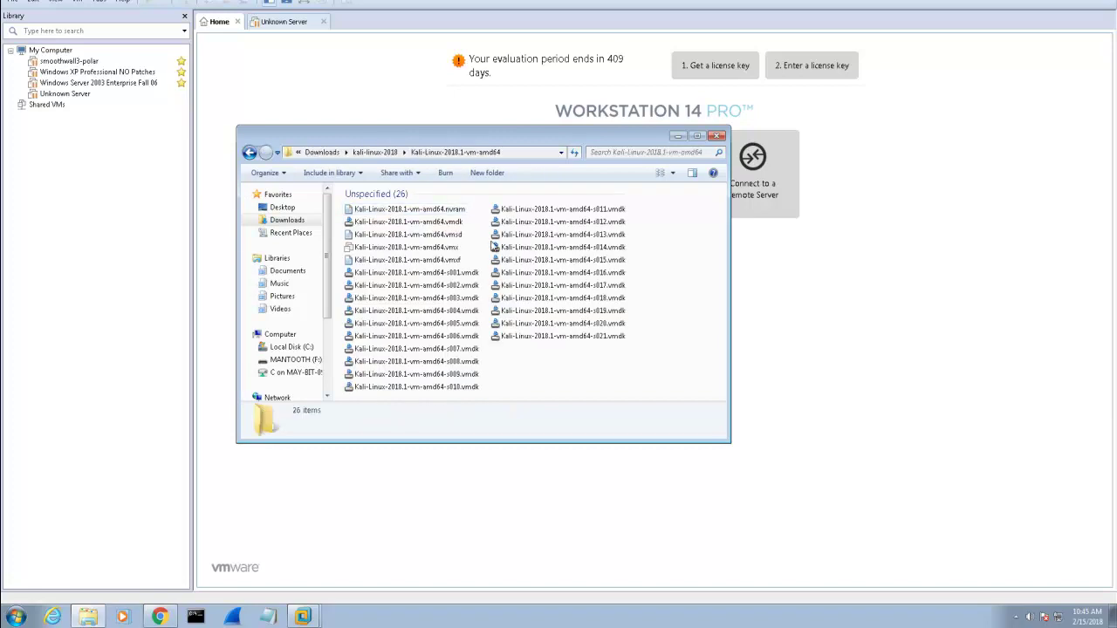
{"action": "left_click", "coordinate": [675, 176]}
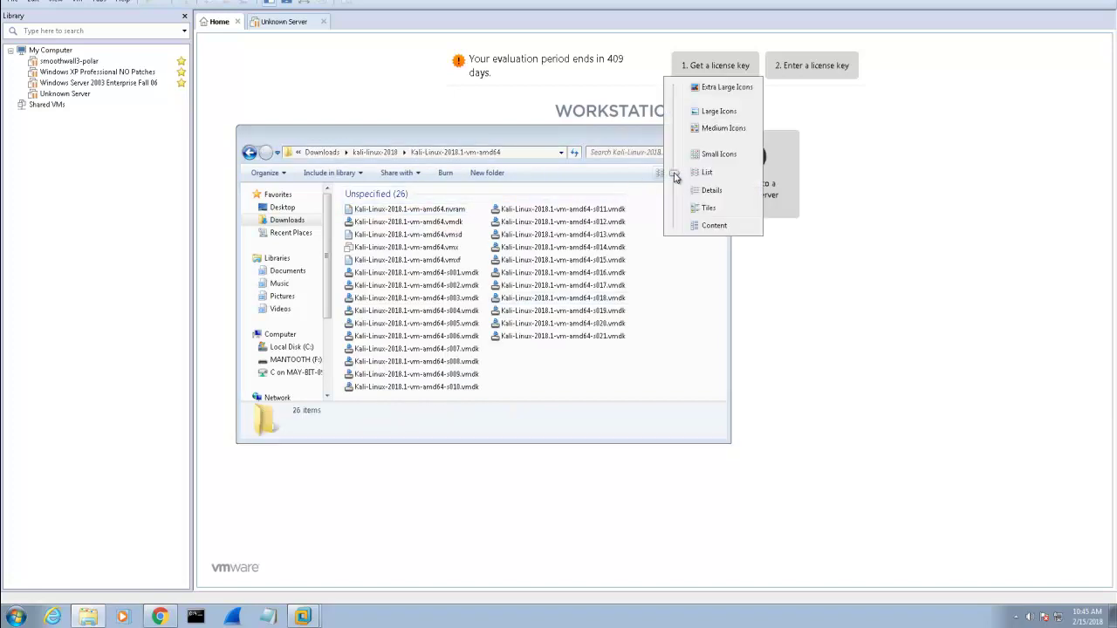
{"action": "left_click", "coordinate": [679, 198]}
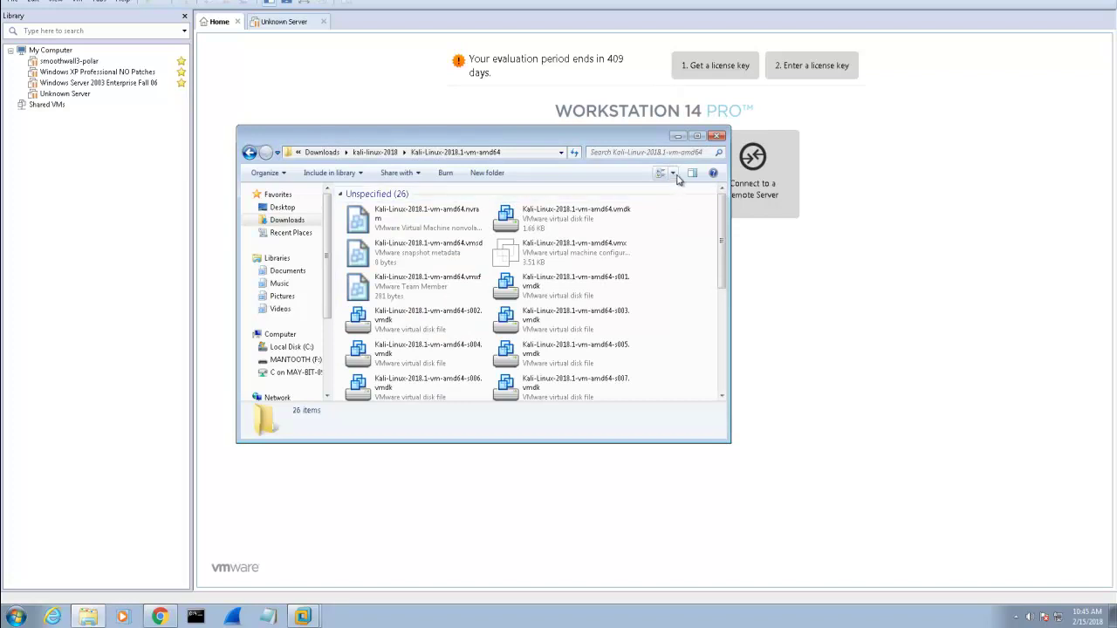
{"action": "left_click", "coordinate": [673, 173]}
{"action": "left_click", "coordinate": [679, 164]}
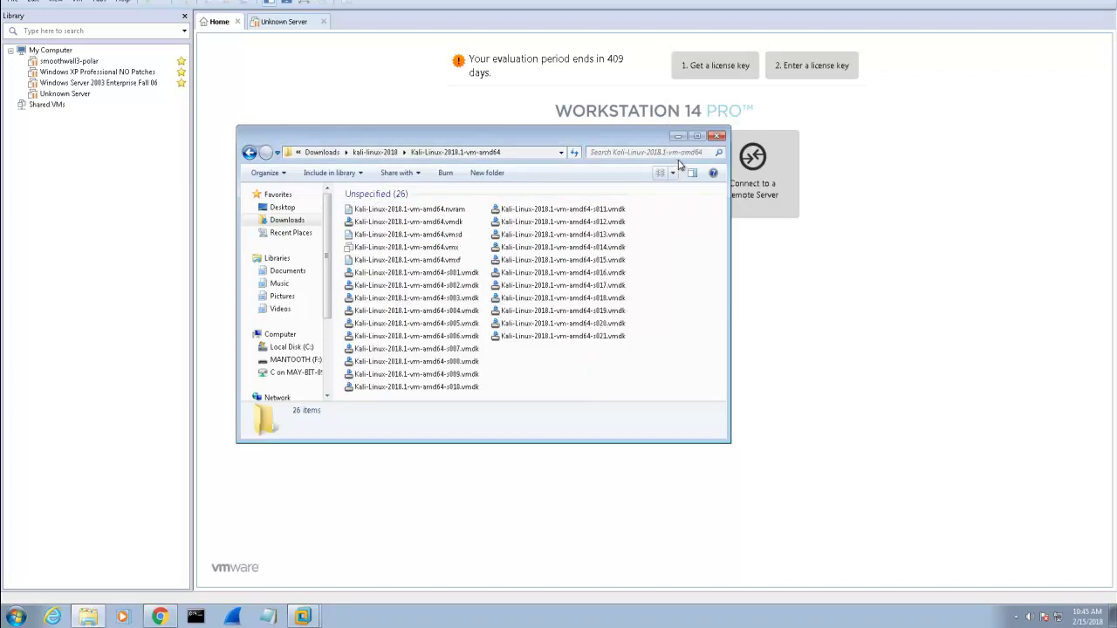
{"action": "left_click", "coordinate": [697, 136]}
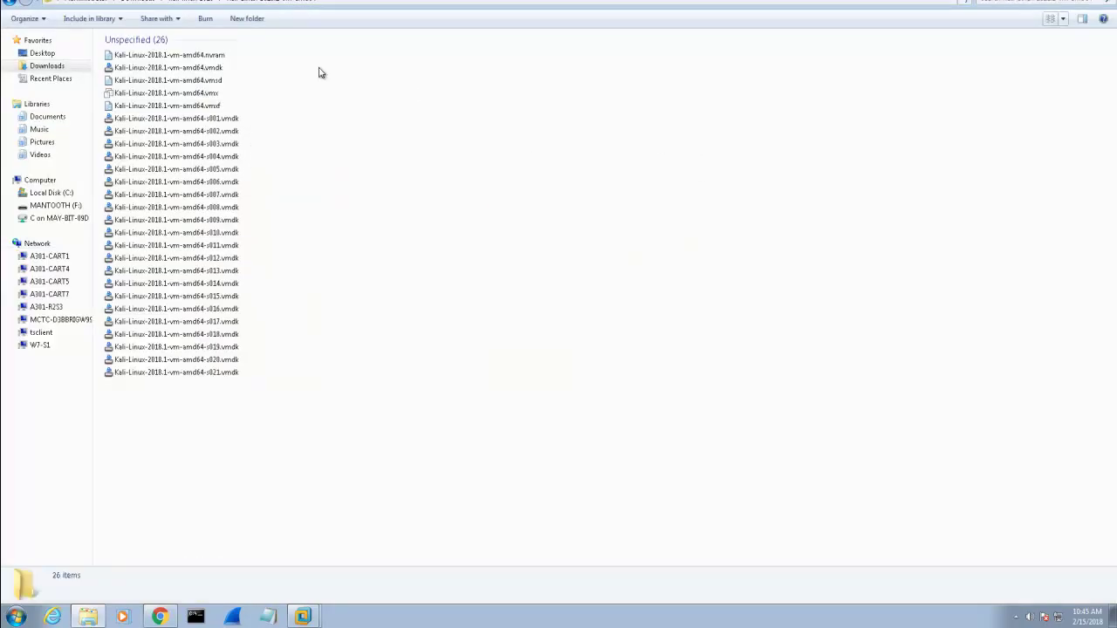
{"action": "left_click", "coordinate": [1064, 25]}
{"action": "left_click", "coordinate": [1067, 89]}
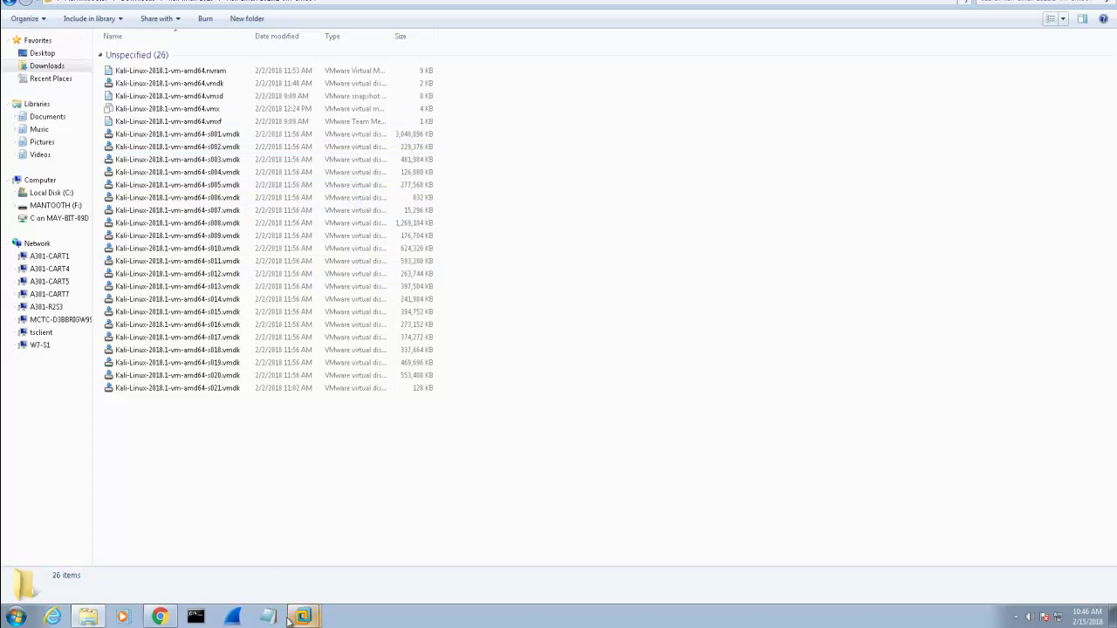
{"action": "mouse_move", "coordinate": [306, 622]}
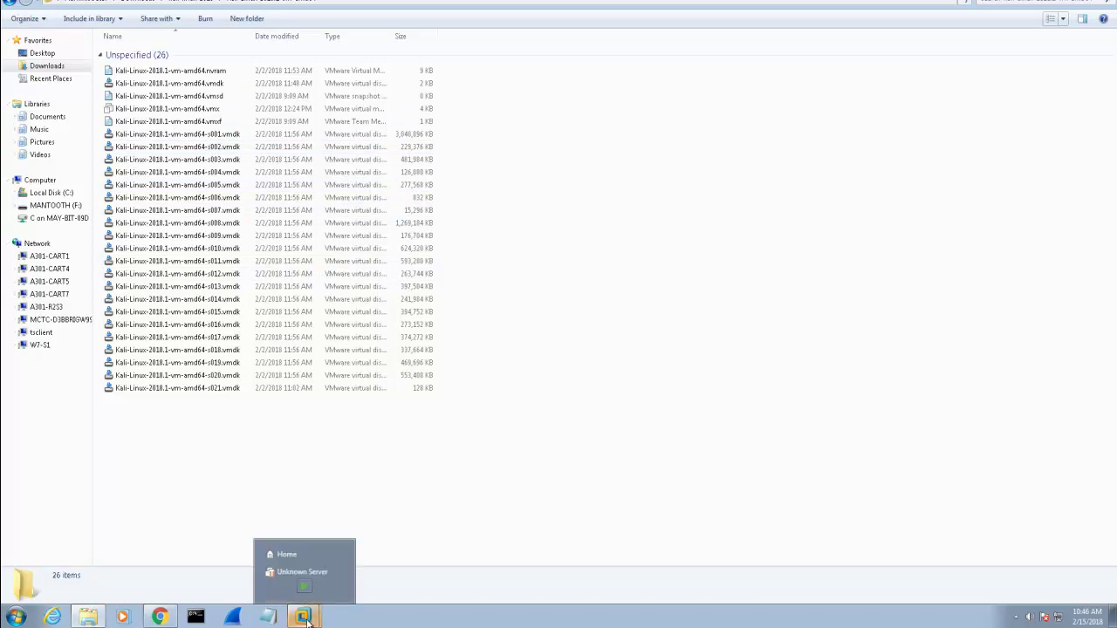
- Bring the VMware Workstation Home window to the front from the taskbar
{"action": "left_click", "coordinate": [286, 556]}
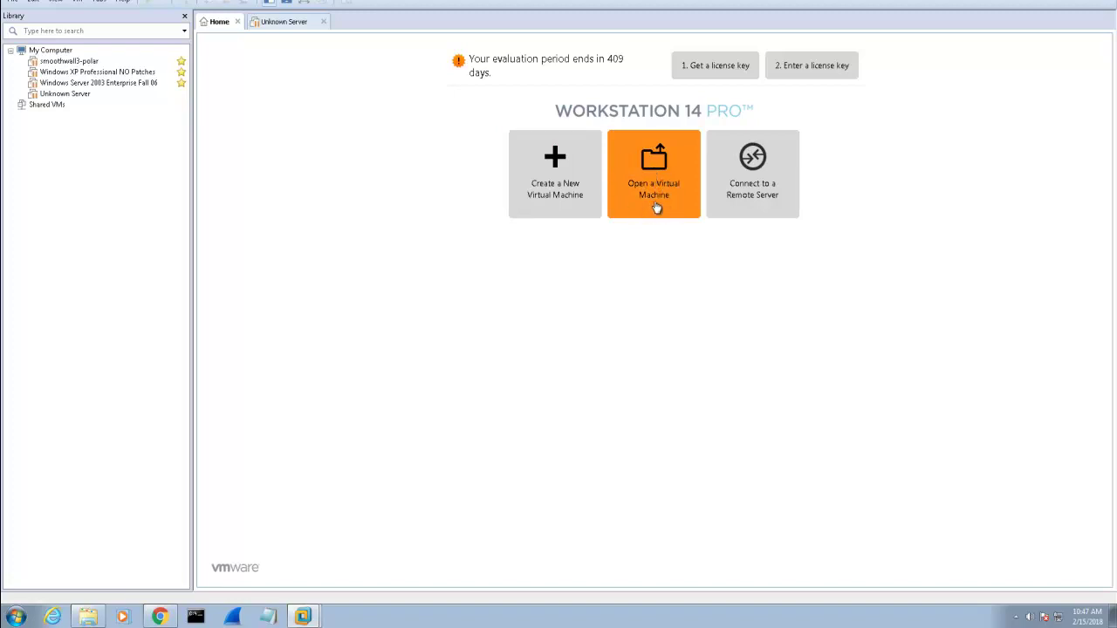
- Open Kali-Linux-2018.1-vm-amd64.vmx from Downloads\kali-linux-2018\Kali-Linux-2018.1-vm-amd64 into the library
{"action": "left_click", "coordinate": [655, 170]}
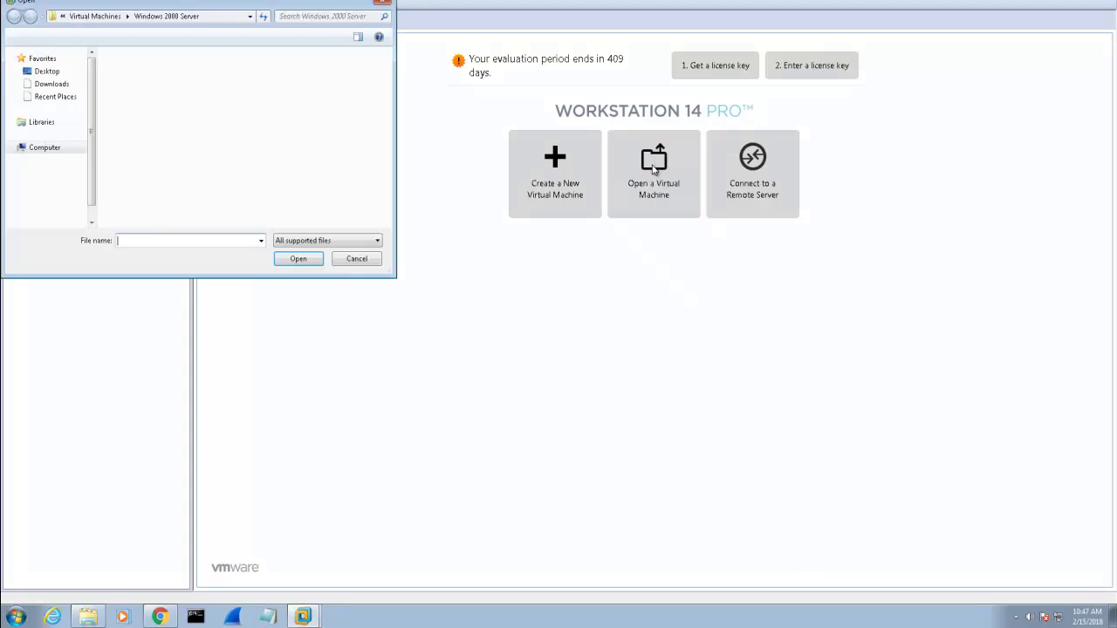
{"action": "left_click_drag", "start_coordinate": [224, 7], "coordinate": [573, 82]}
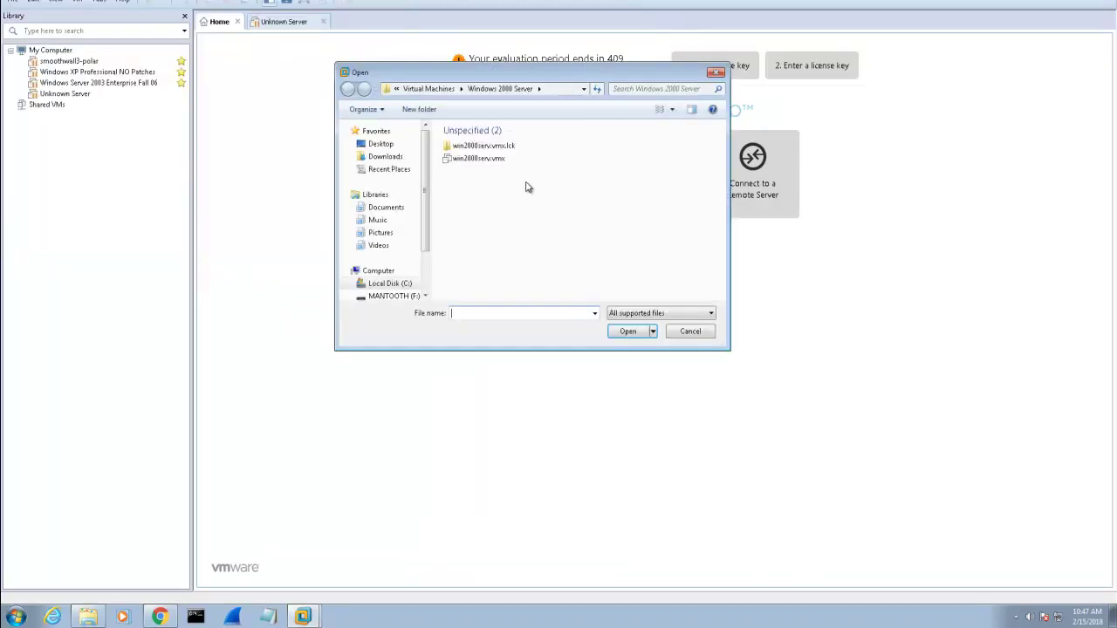
{"action": "left_click", "coordinate": [389, 158]}
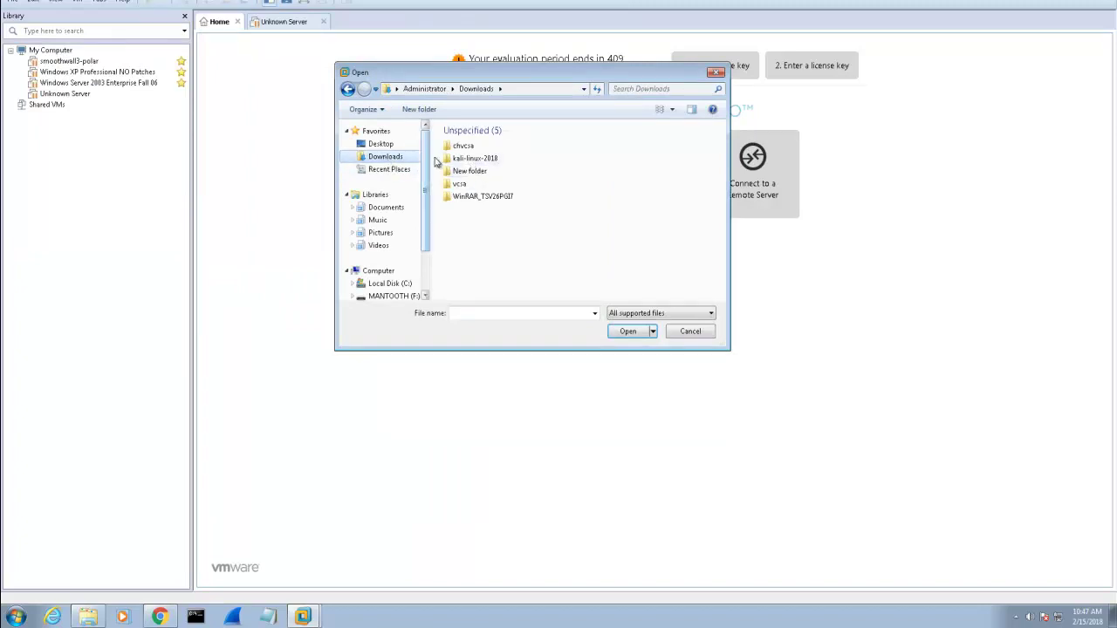
{"action": "double_click", "coordinate": [468, 164]}
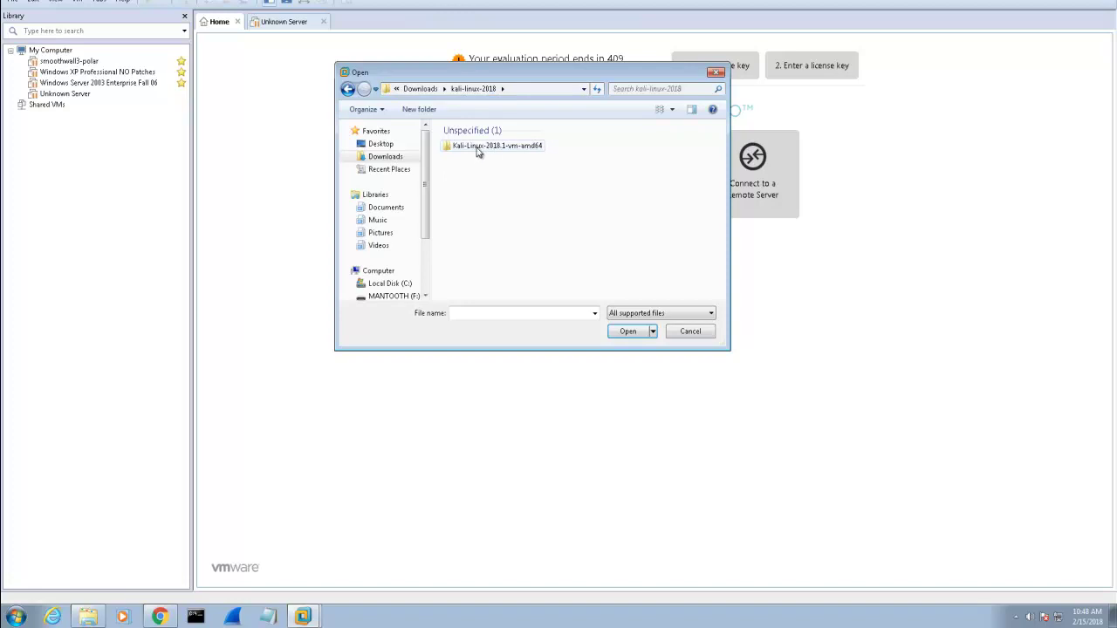
{"action": "double_click", "coordinate": [476, 149]}
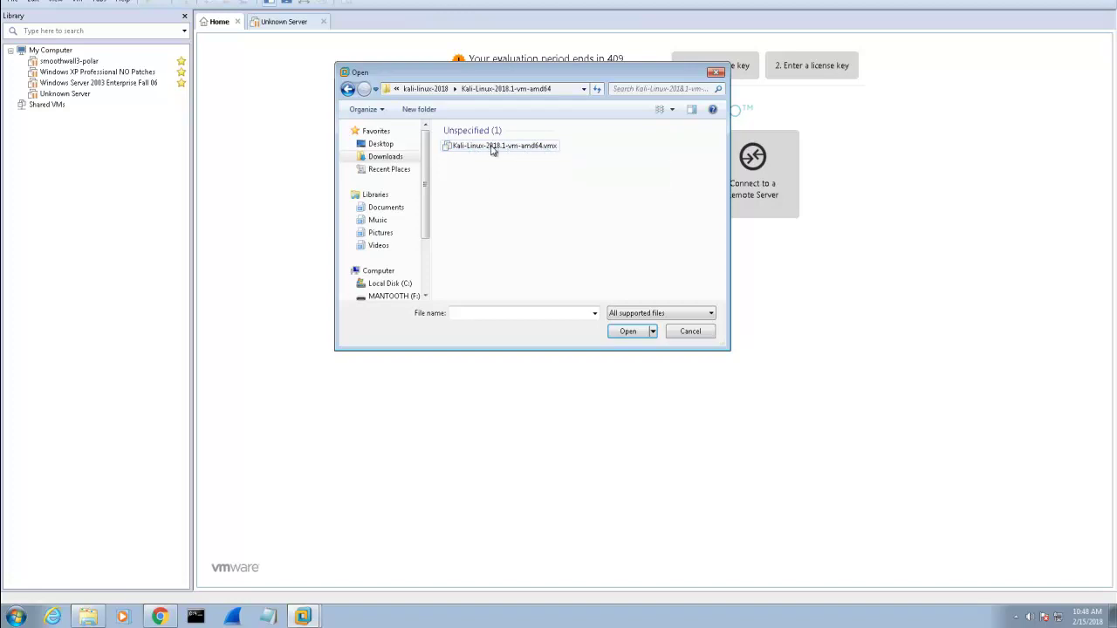
{"action": "left_click", "coordinate": [491, 149]}
{"action": "left_click", "coordinate": [630, 332]}
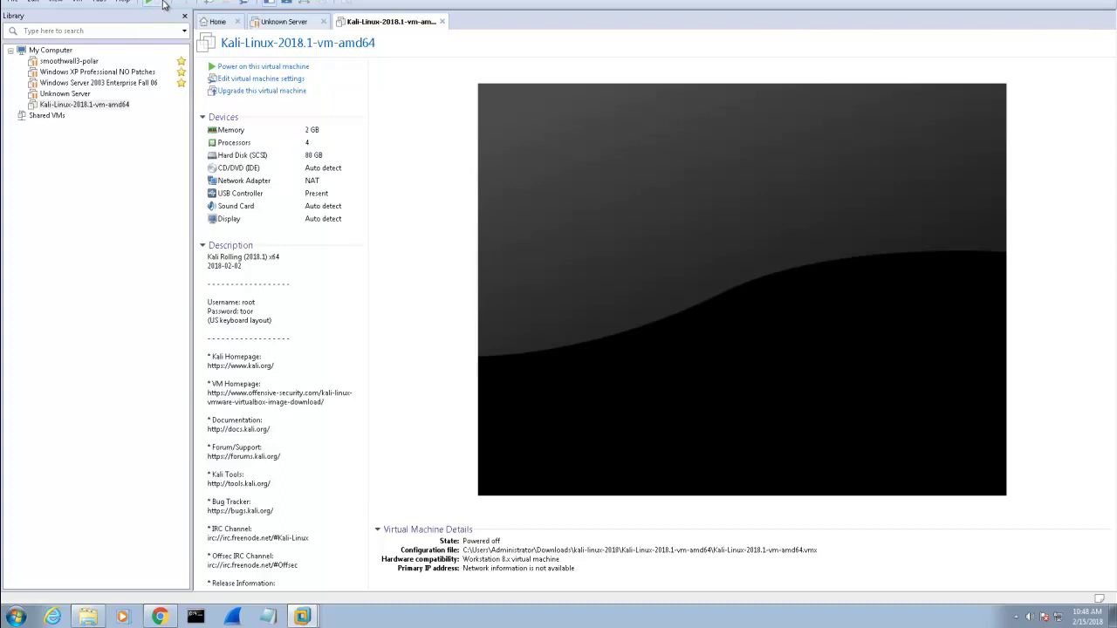
- Show the Power On dropdown options for the Kali-Linux-2018.1-vm-amd64 machine
{"action": "left_click", "coordinate": [163, 5]}
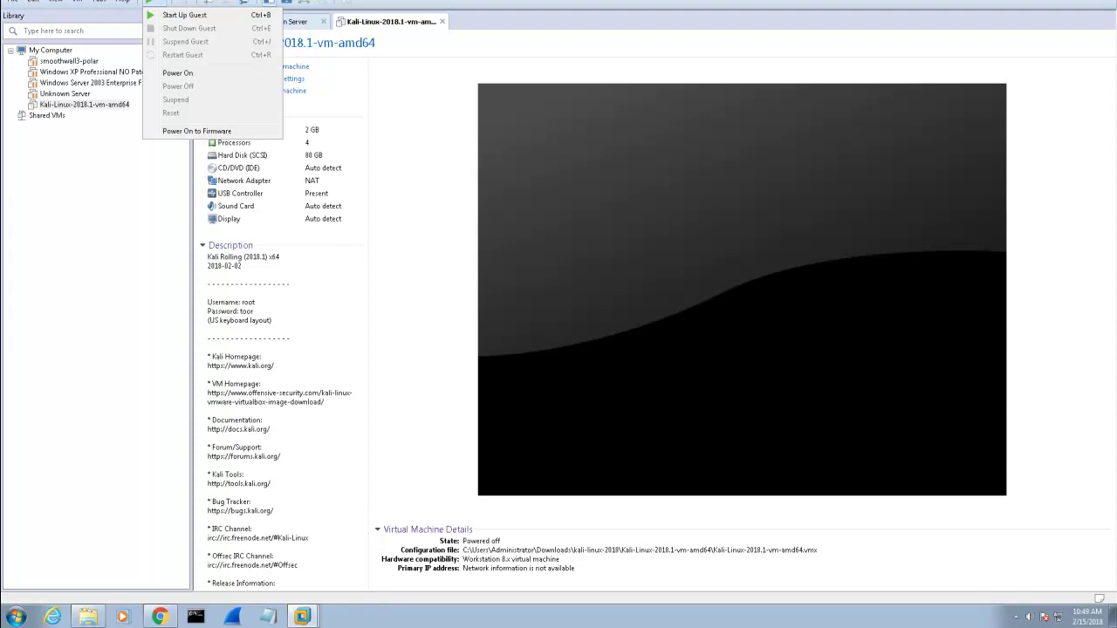
- Restore VMware to a smaller top-left window, browse the power and VM > Snapshot menus, then close them
{"action": "left_click", "coordinate": [1085, 0]}
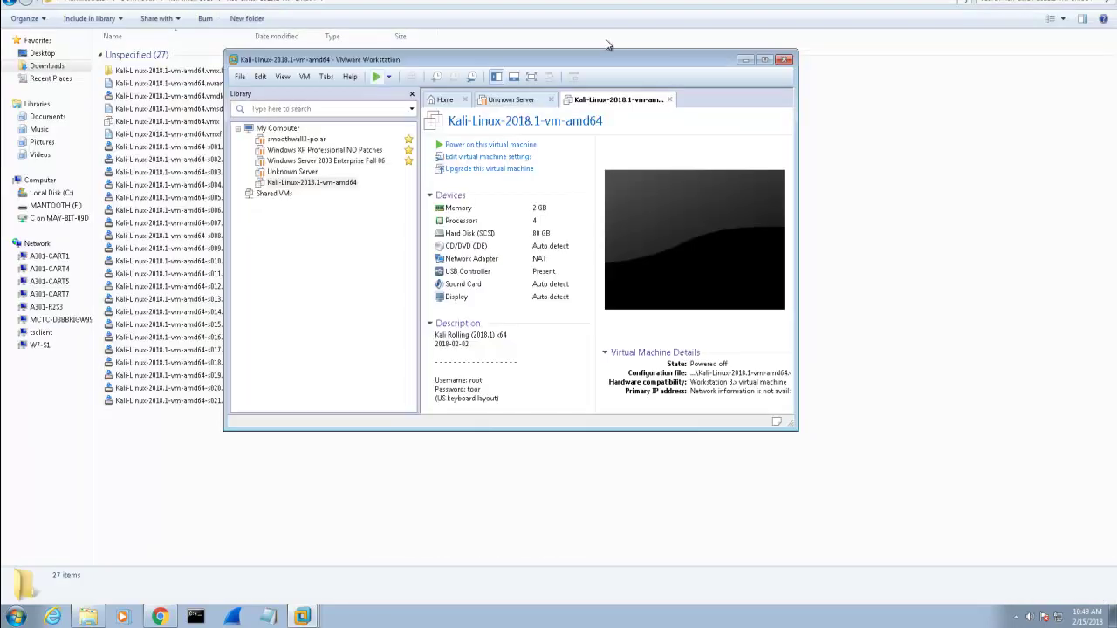
{"action": "left_click_drag", "start_coordinate": [467, 62], "coordinate": [348, 24]}
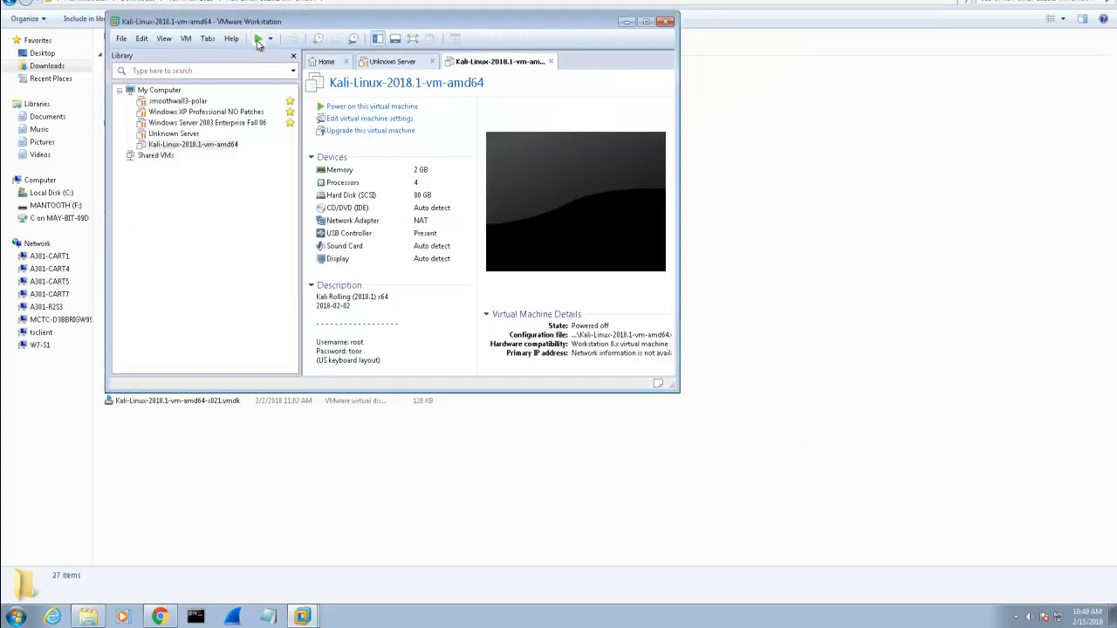
{"action": "left_click", "coordinate": [271, 40]}
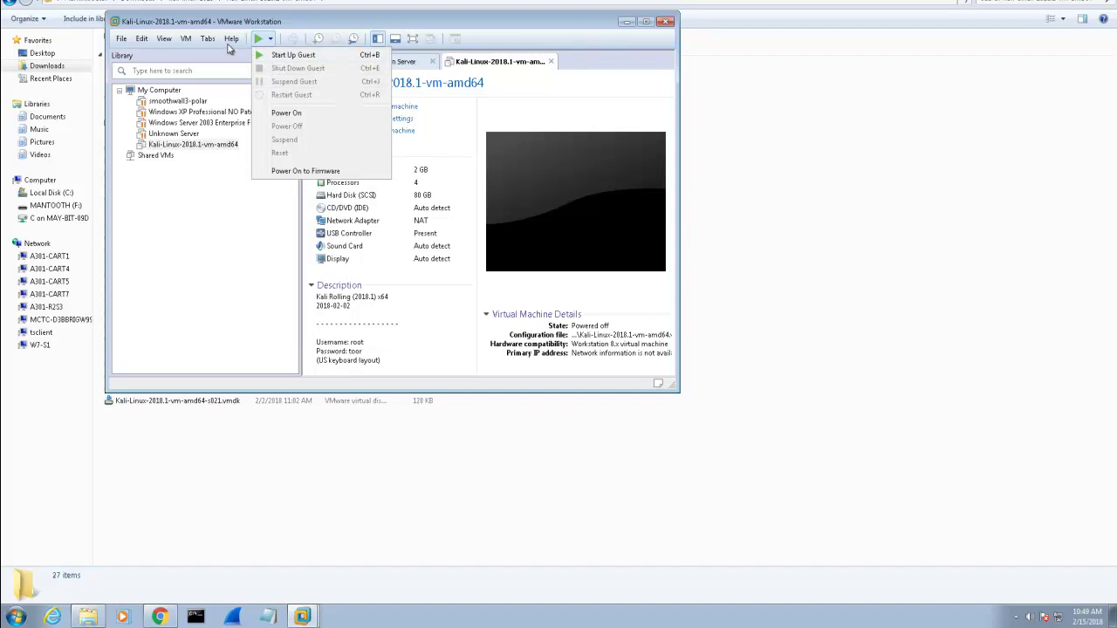
{"action": "left_click", "coordinate": [186, 42]}
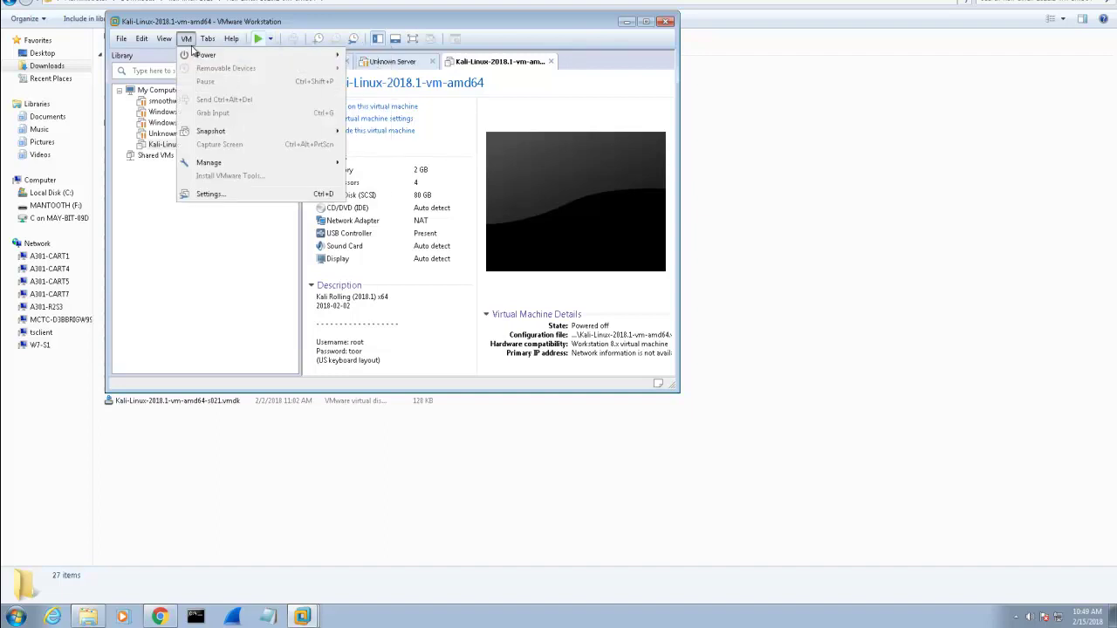
{"action": "mouse_move", "coordinate": [218, 137]}
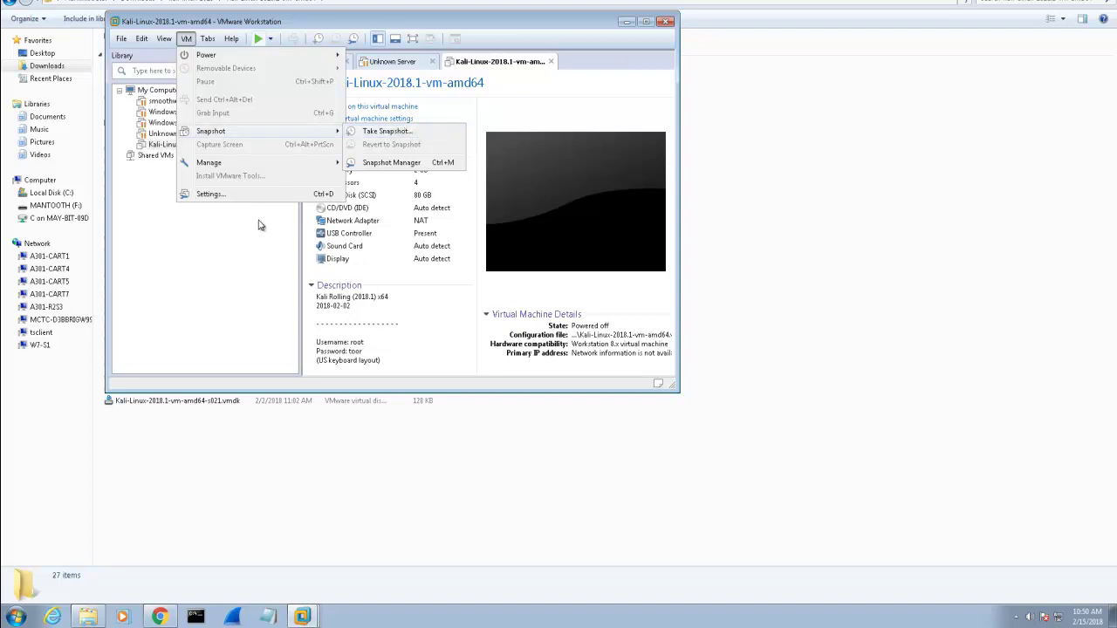
{"action": "left_click", "coordinate": [598, 89]}
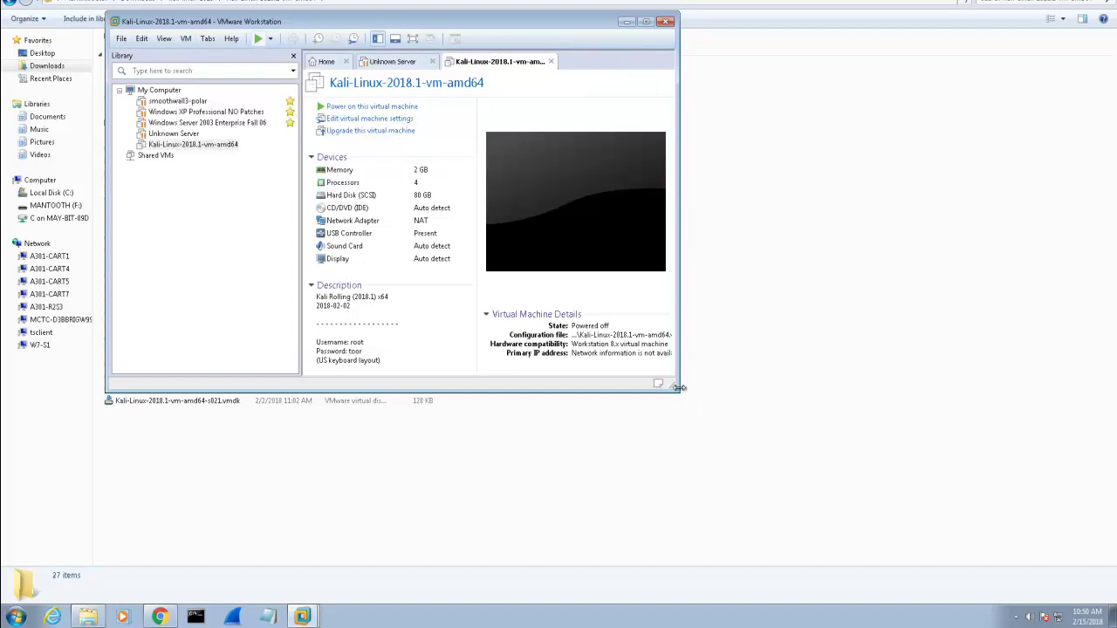
- Enlarge the VMware window and power on the Kali-Linux-2018.1 virtual machine
{"action": "left_click_drag", "start_coordinate": [679, 388], "coordinate": [966, 520]}
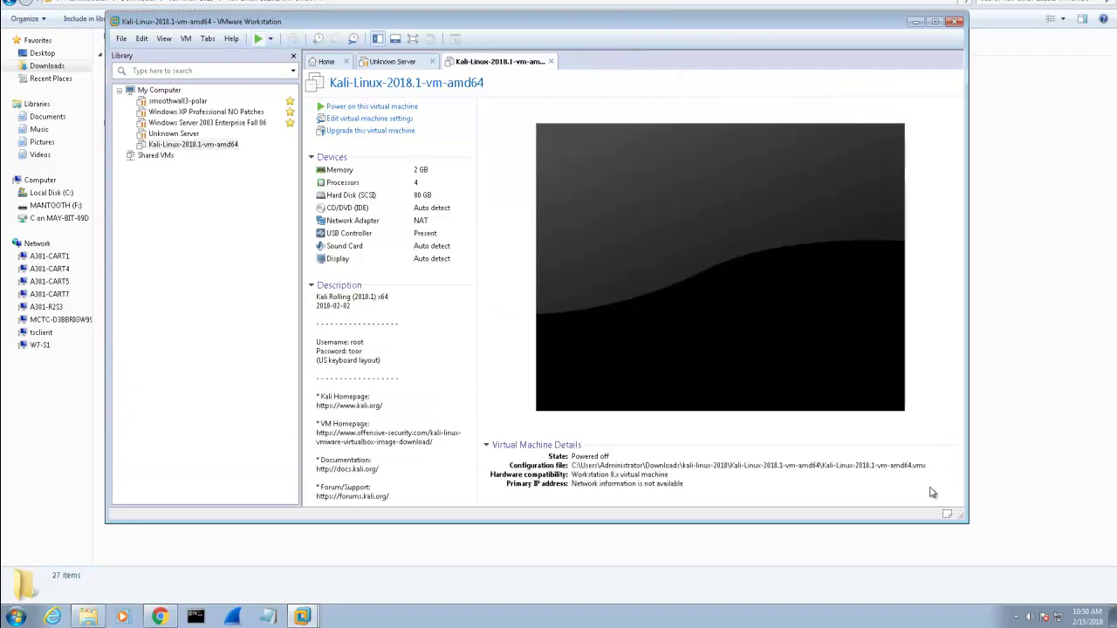
{"action": "left_click", "coordinate": [361, 108]}
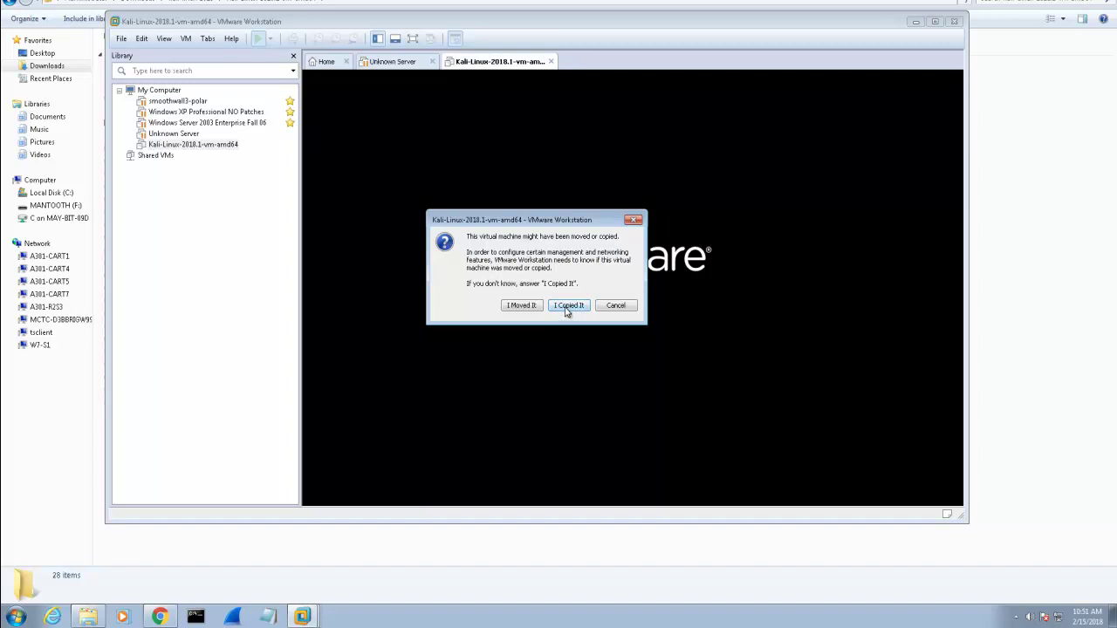
- Answer that the VM was copied, enlarge the window, and wake Kali's Username login screen
{"action": "left_click", "coordinate": [568, 305]}
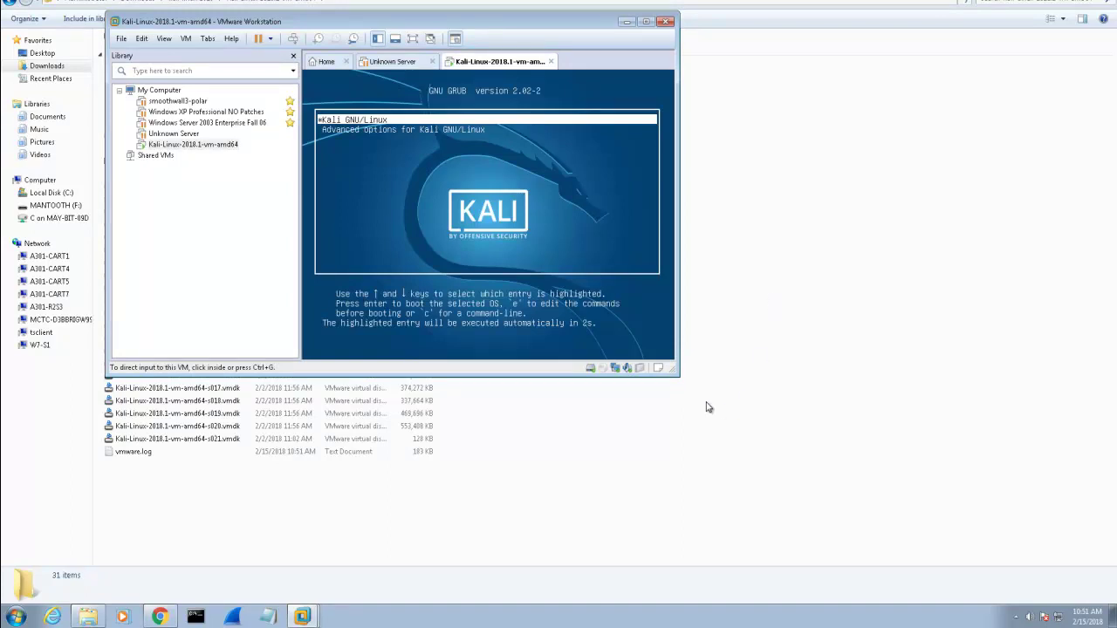
{"action": "left_click_drag", "start_coordinate": [674, 377], "coordinate": [895, 505]}
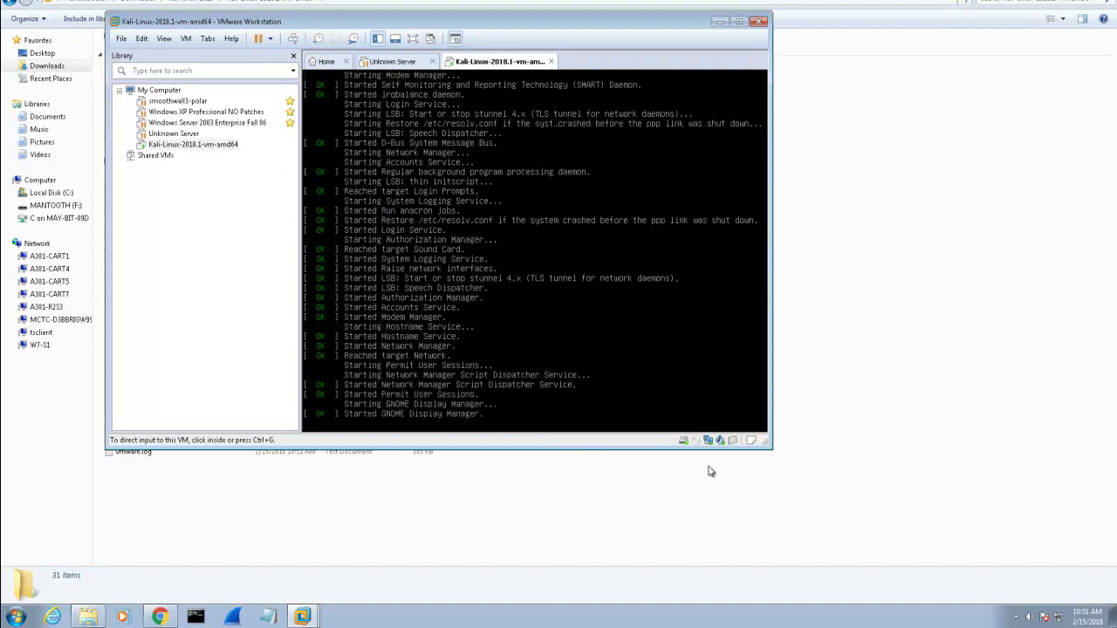
{"action": "left_click_drag", "start_coordinate": [772, 447], "coordinate": [965, 549]}
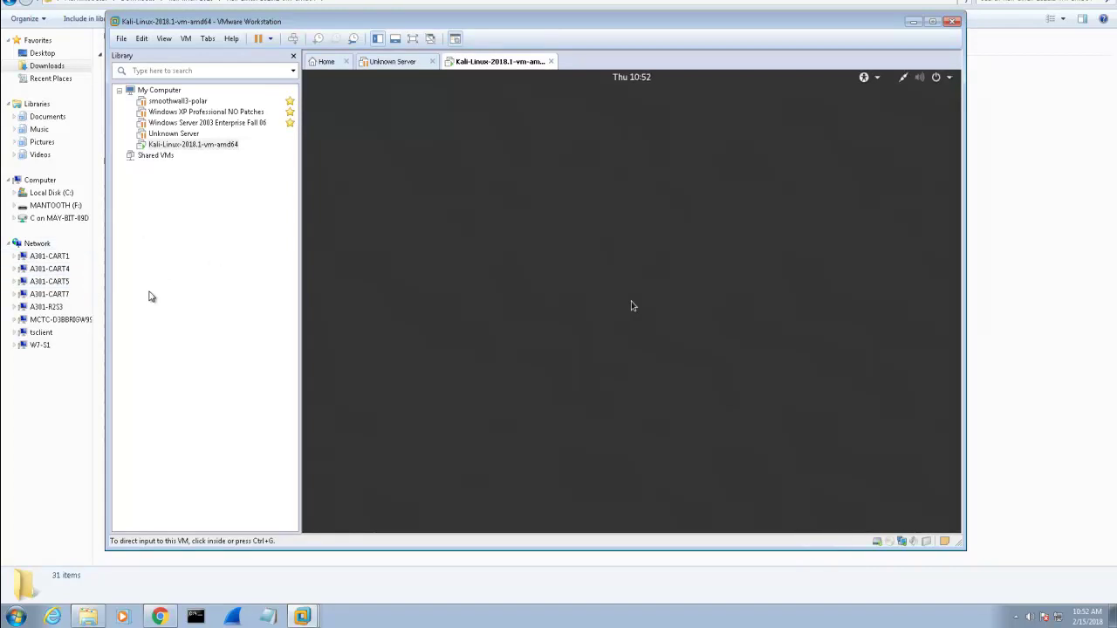
{"action": "left_click", "coordinate": [633, 306]}
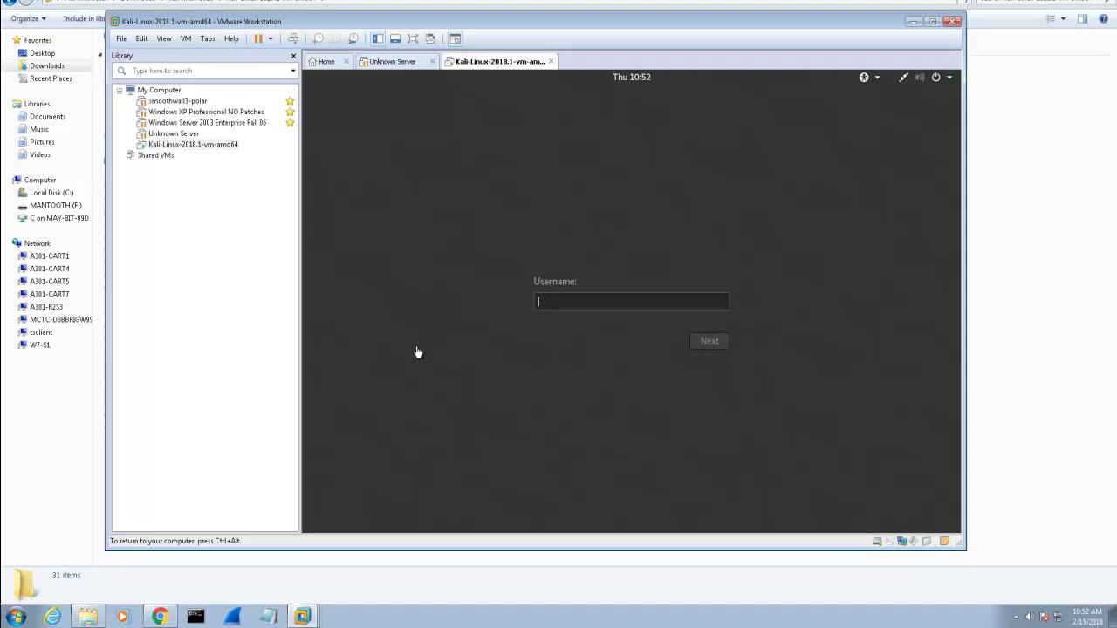
{"action": "left_click", "coordinate": [472, 342]}
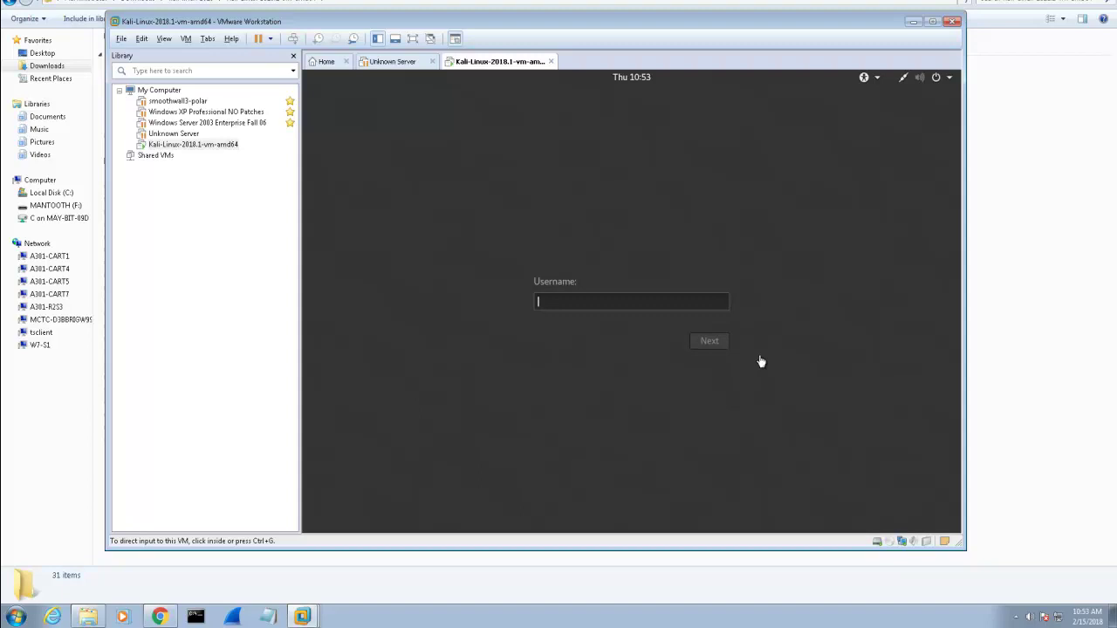
{"action": "key", "text": "ctrl+alt+Return"}
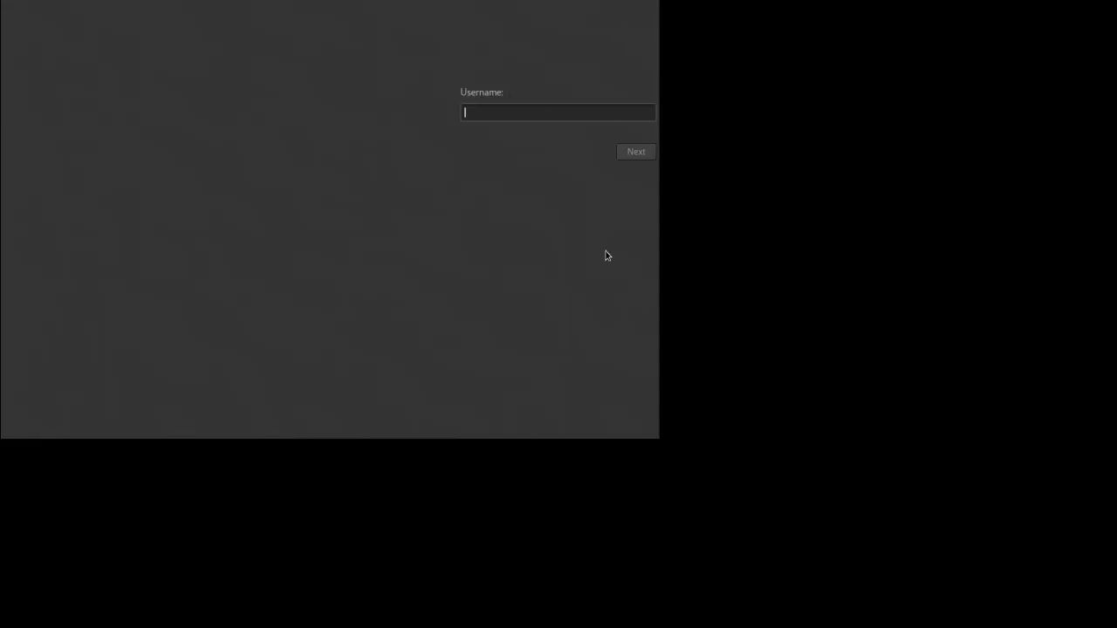
{"action": "key", "text": "ctrl+alt+Return"}
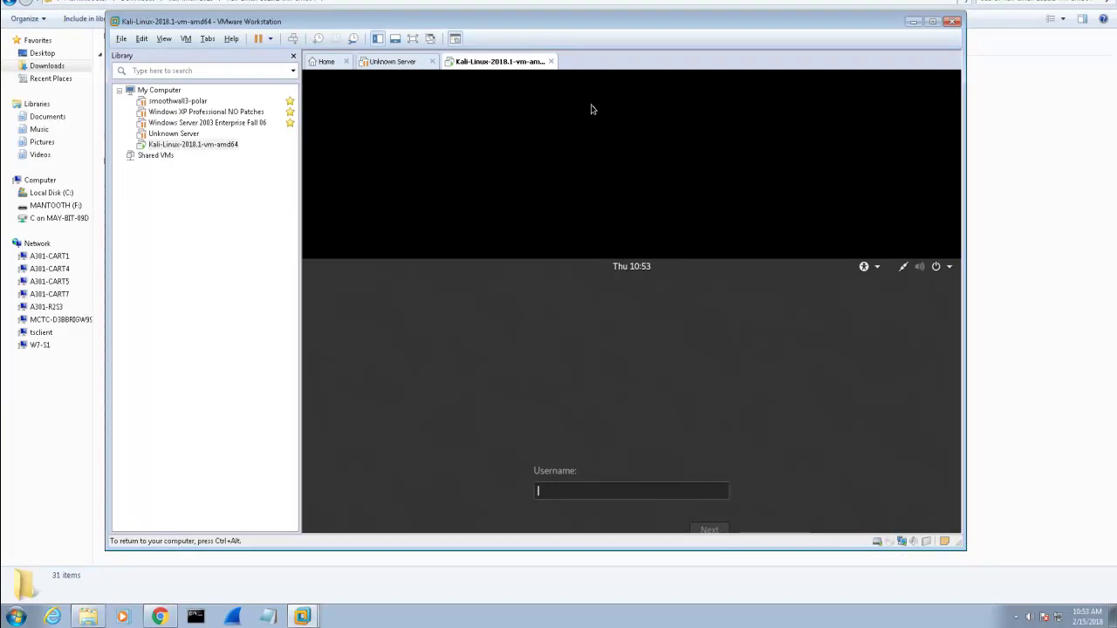
{"action": "left_click", "coordinate": [417, 63]}
{"action": "left_click", "coordinate": [501, 62]}
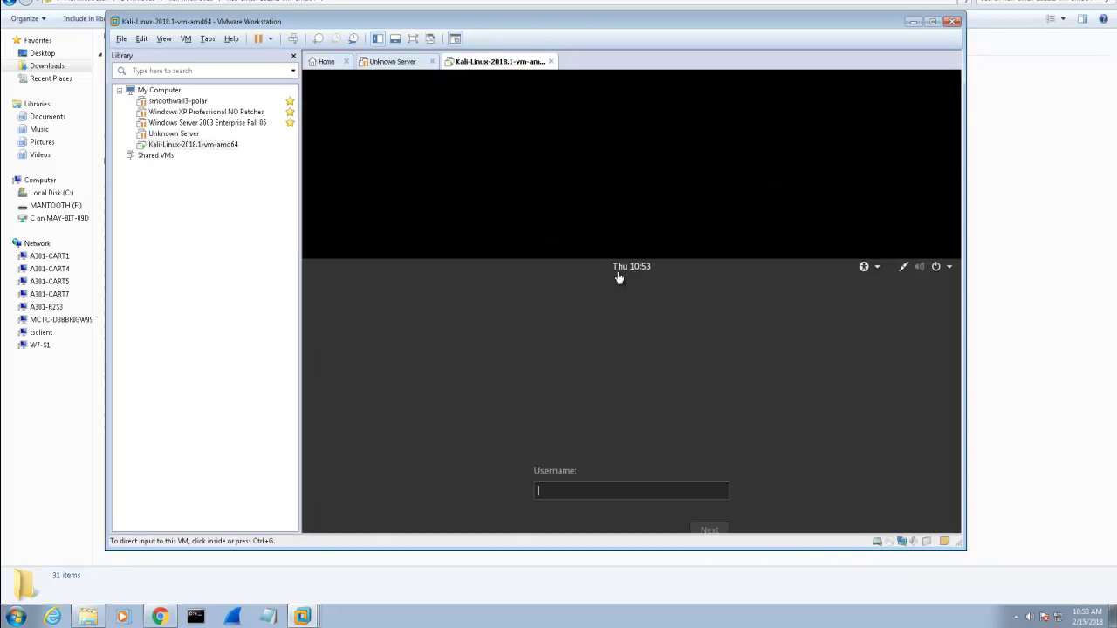
{"action": "left_click", "coordinate": [562, 492]}
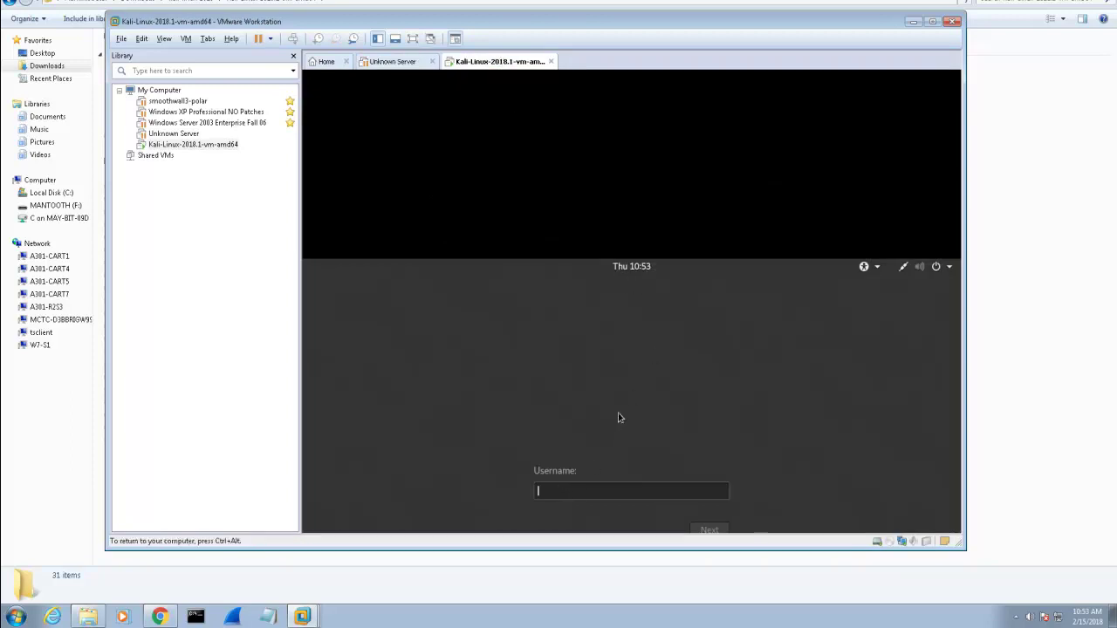
- Sign in to Kali with username root and the root account password
{"action": "type", "text": "r"}
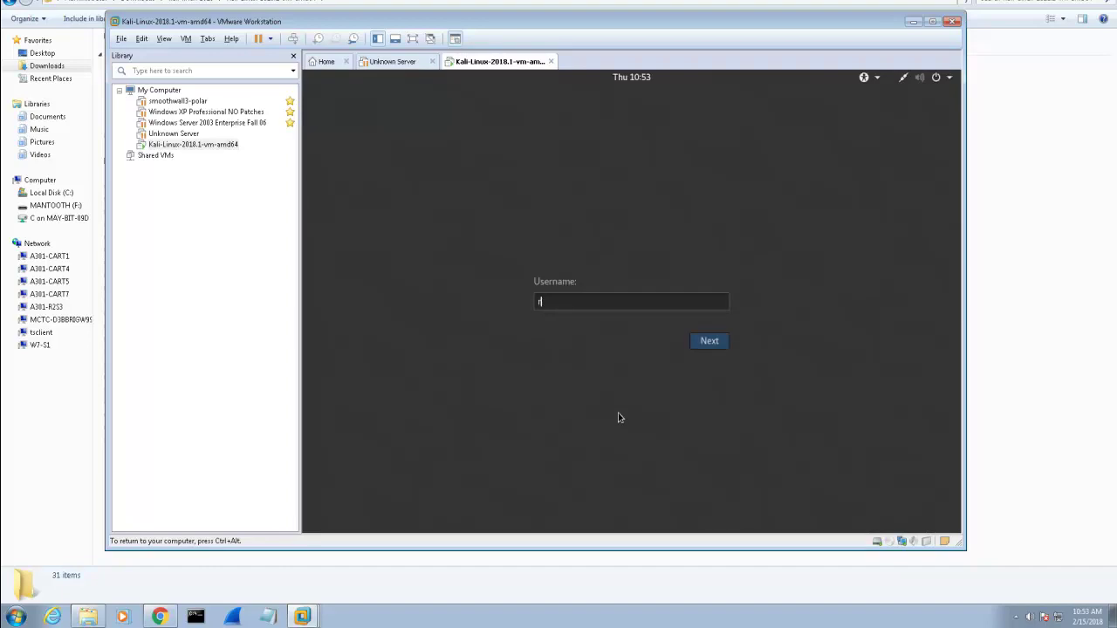
{"action": "type", "text": "oot"}
{"action": "left_click", "coordinate": [709, 341]}
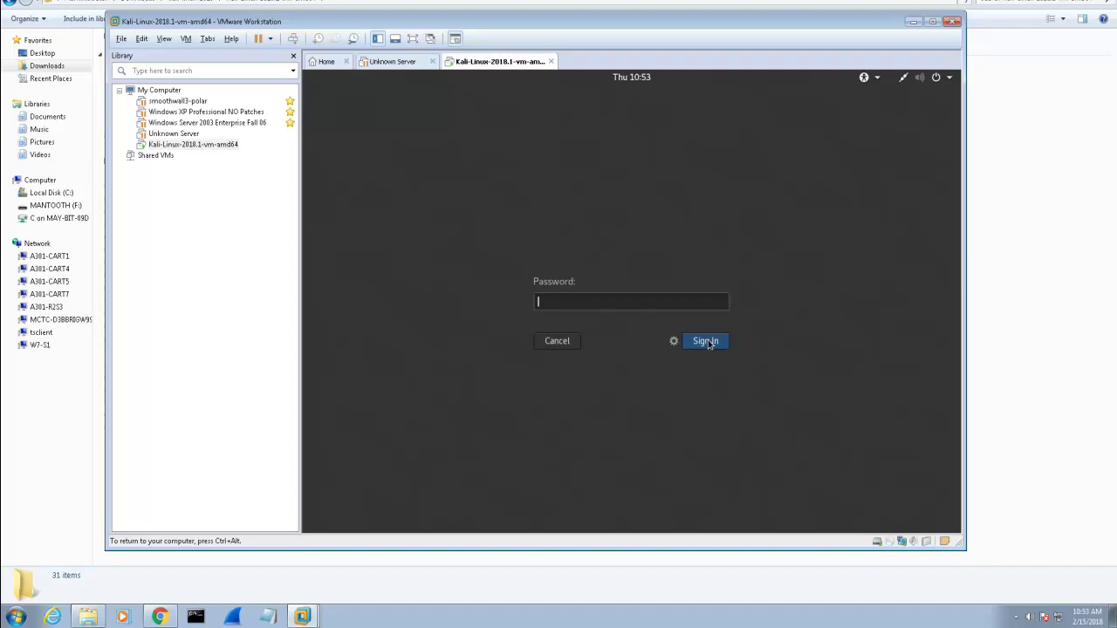
{"action": "type", "text": "toor"}
{"action": "left_click", "coordinate": [699, 344]}
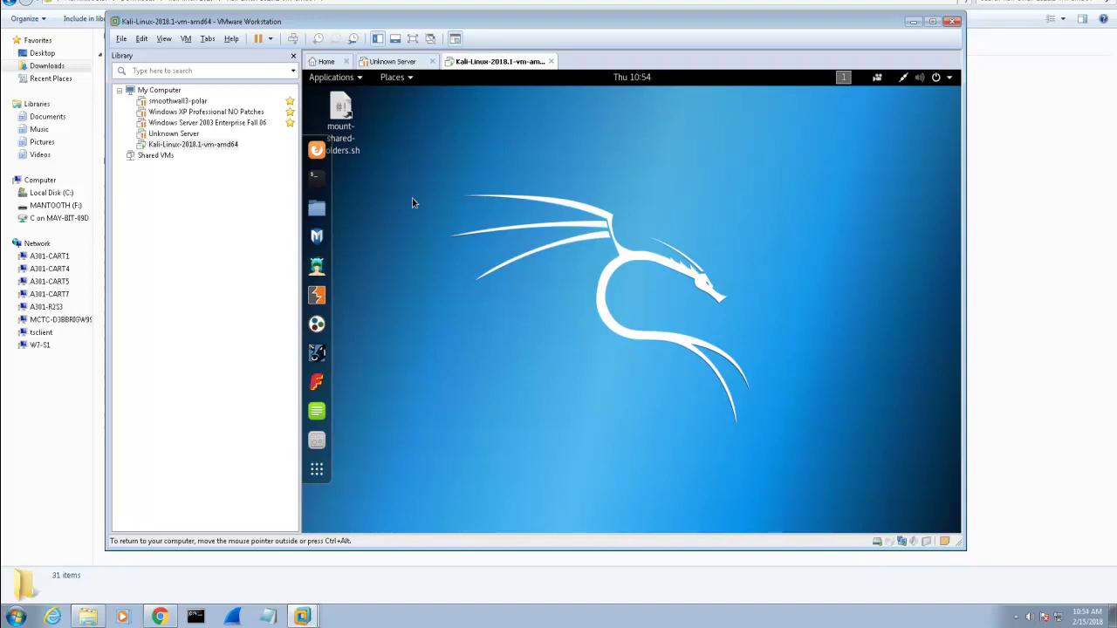
- Launch Terminal from Applications > Favorites, then enlarge it and move it up-left
{"action": "left_click", "coordinate": [361, 78]}
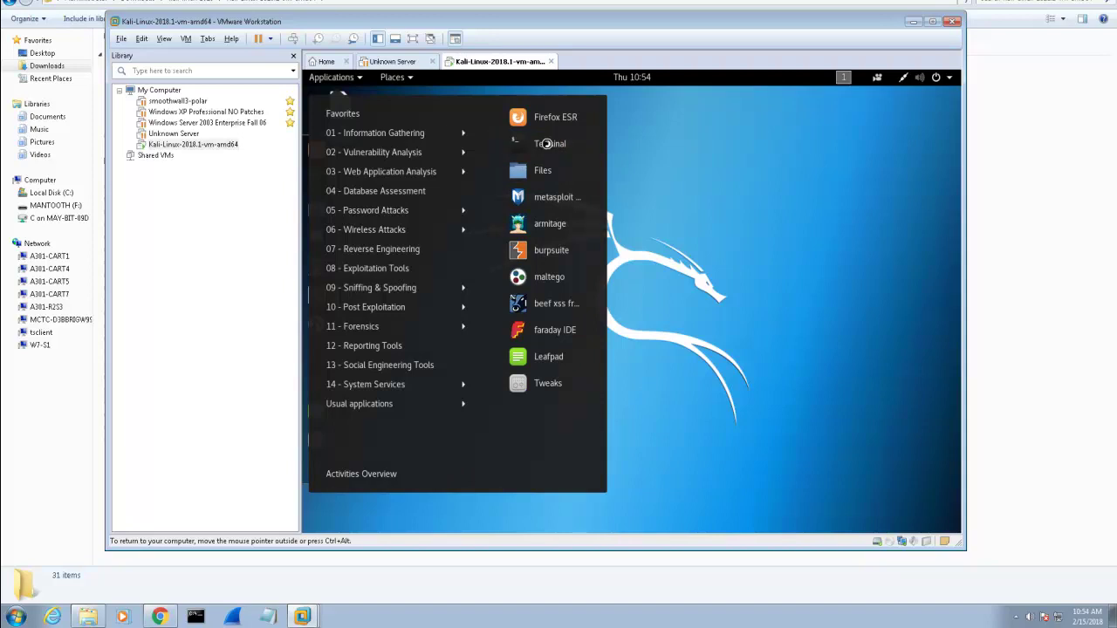
{"action": "left_click", "coordinate": [547, 145]}
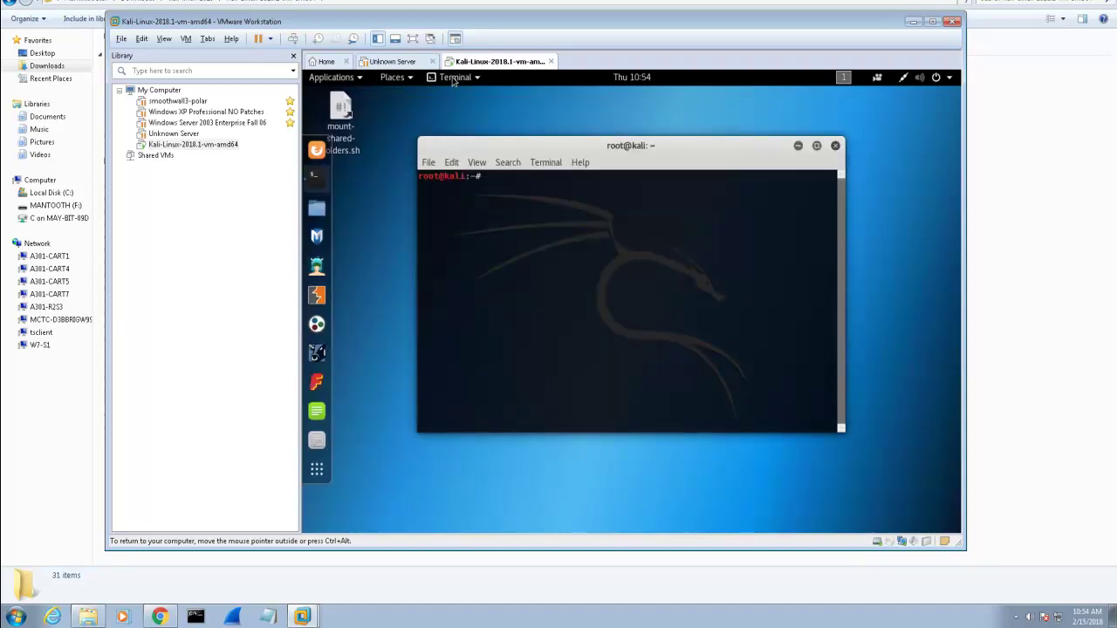
{"action": "left_click", "coordinate": [454, 78]}
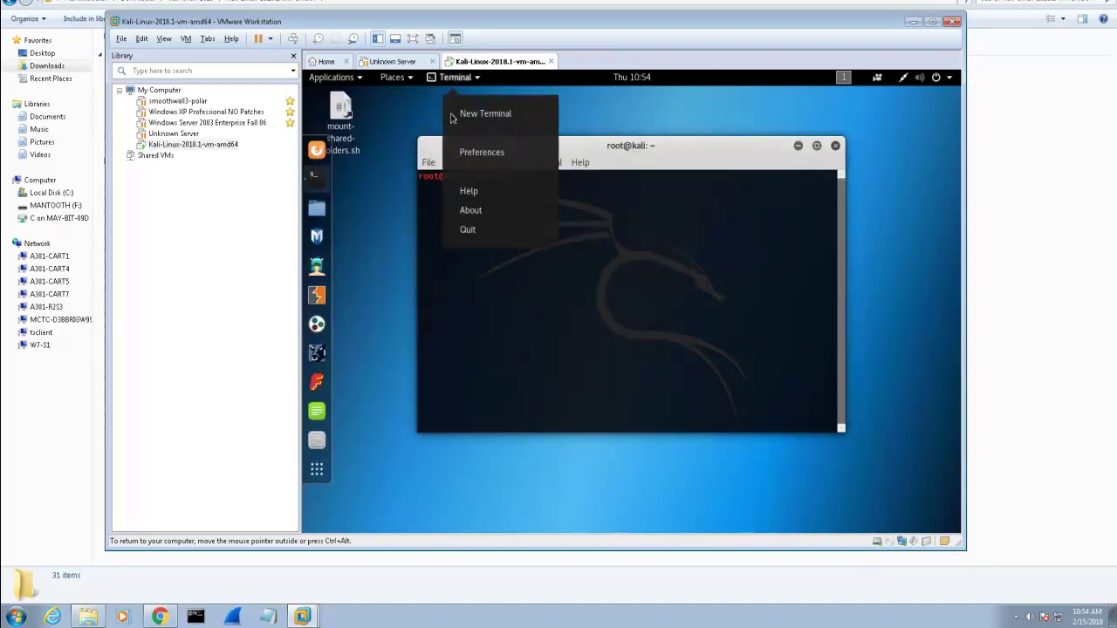
{"action": "left_click", "coordinate": [419, 274]}
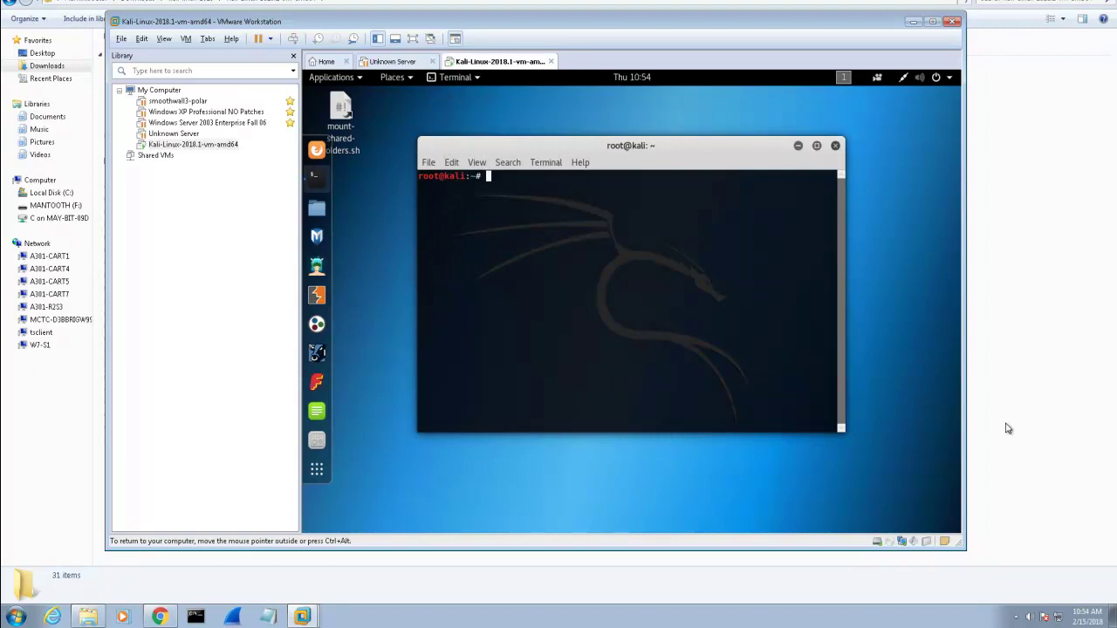
{"action": "left_click_drag", "start_coordinate": [841, 428], "coordinate": [914, 483]}
{"action": "left_click_drag", "start_coordinate": [579, 144], "coordinate": [540, 105]}
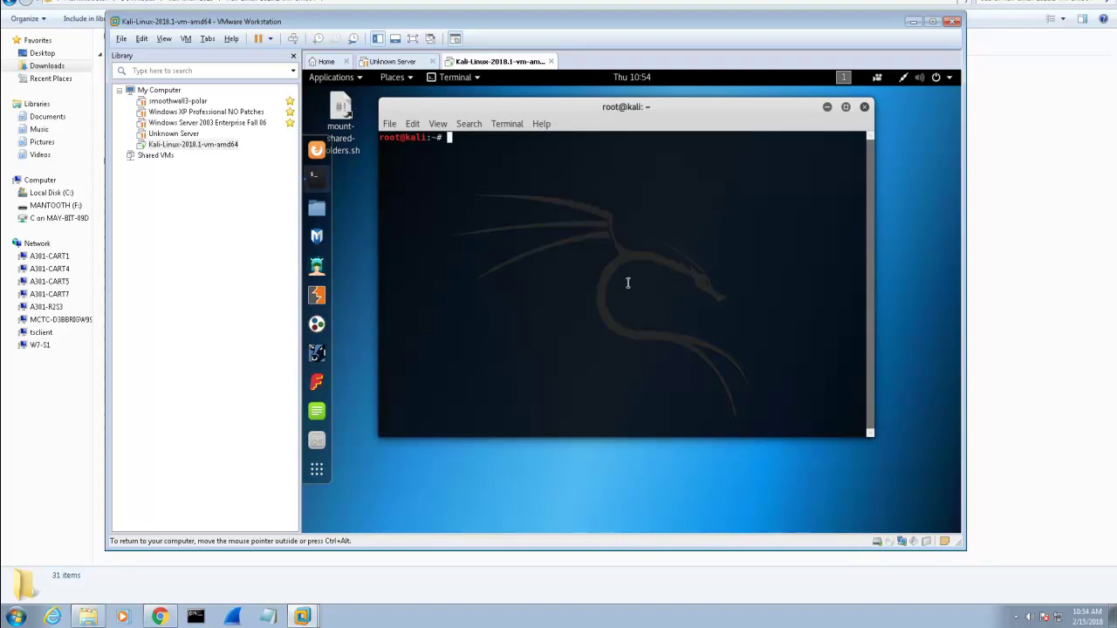
- Run ifconfig and highlight eth0's inet address 192.168.16.128
{"action": "type", "text": "ifconfig"}
{"action": "key", "text": "Return"}
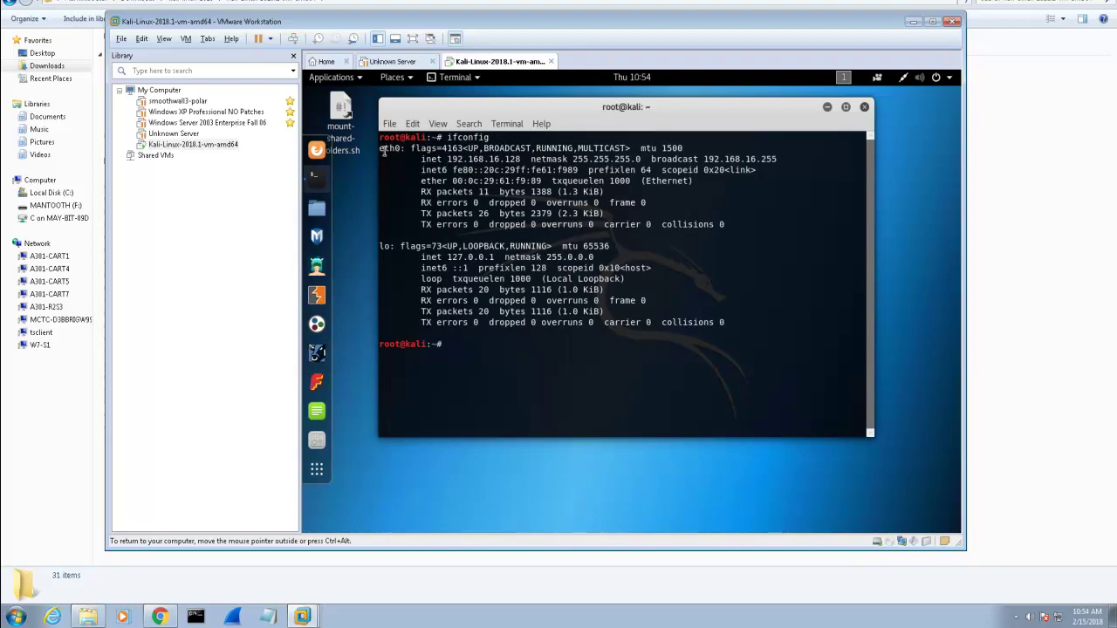
{"action": "left_click_drag", "start_coordinate": [378, 150], "coordinate": [522, 161]}
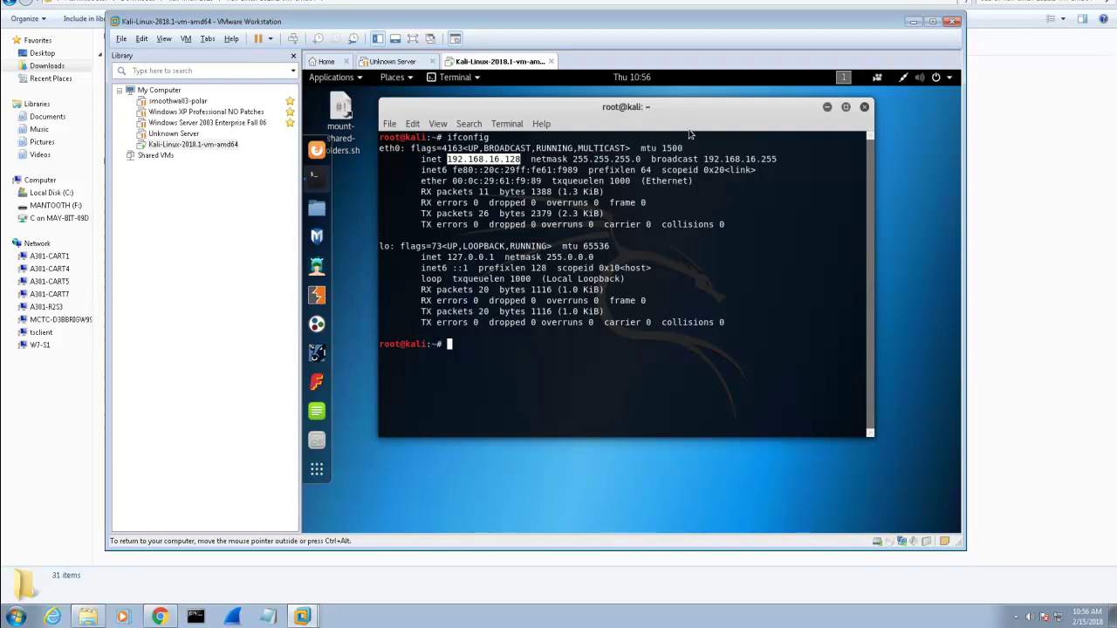
- Nudge the terminal slightly right and choose Suspend Guest from the Power menu
{"action": "mouse_move", "coordinate": [690, 108]}
{"action": "left_mouse_down"}
{"action": "mouse_move", "coordinate": [705, 114]}
{"action": "mouse_move", "coordinate": [691, 112]}
{"action": "left_mouse_up"}
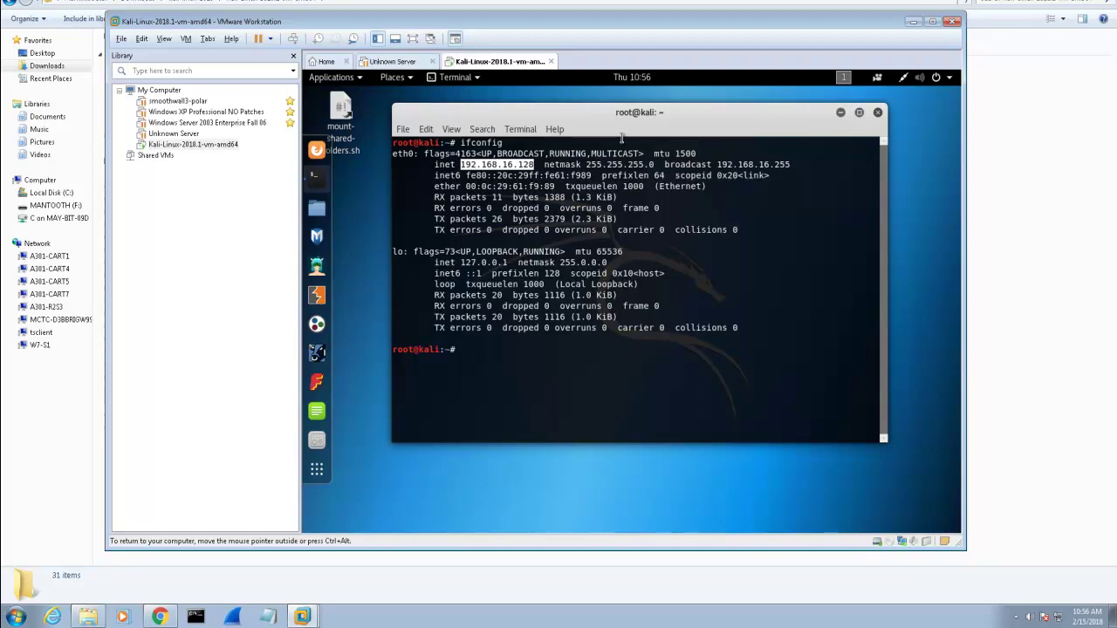
{"action": "left_click", "coordinate": [269, 38]}
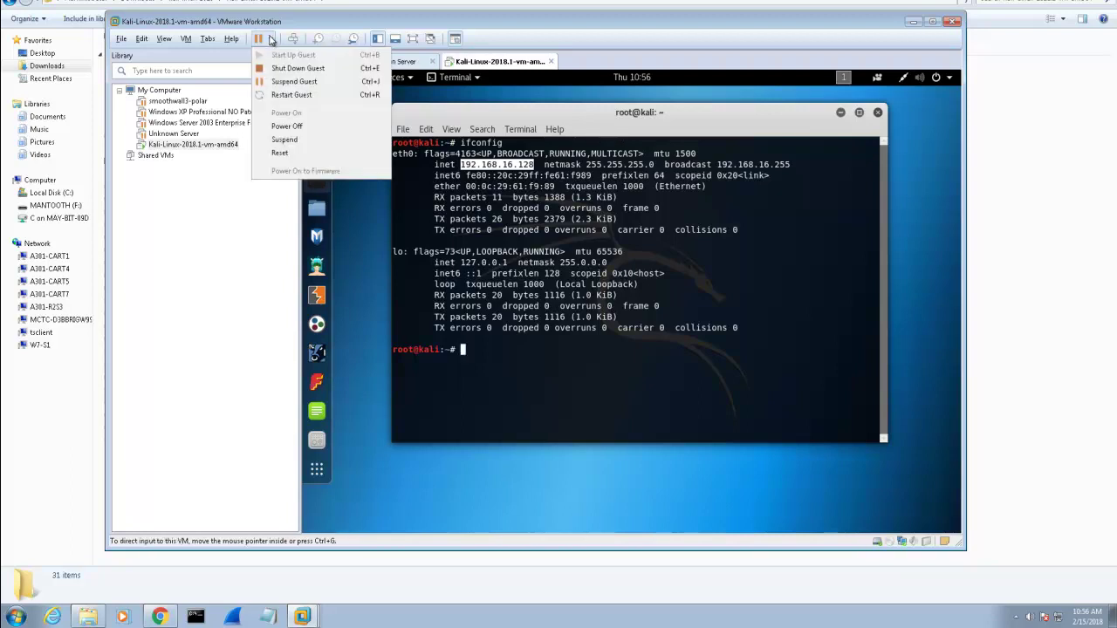
{"action": "left_click", "coordinate": [290, 83]}
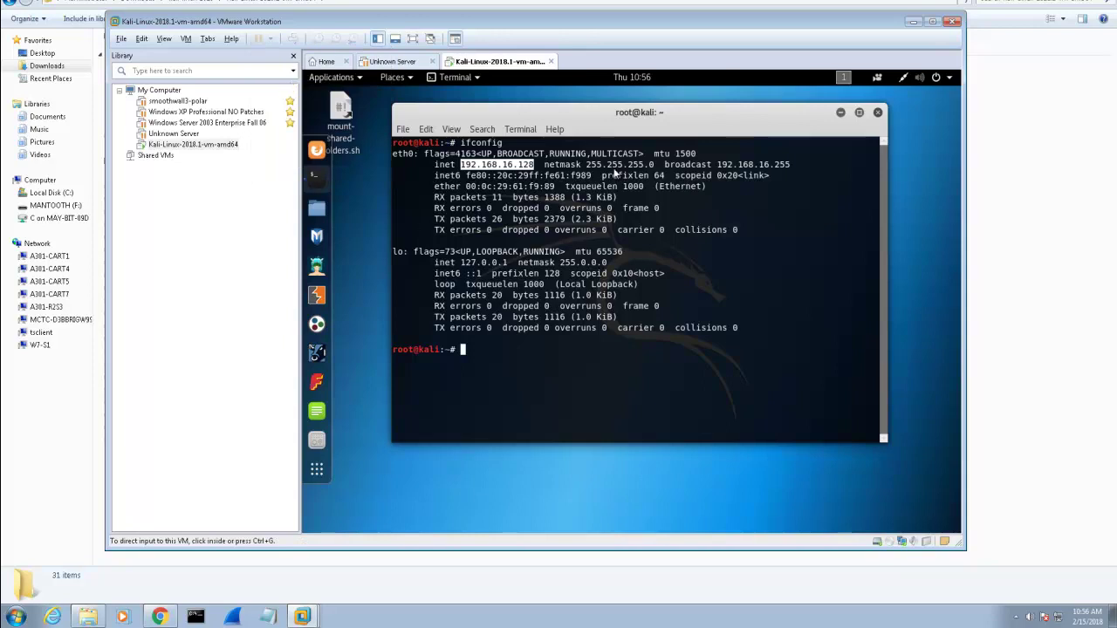